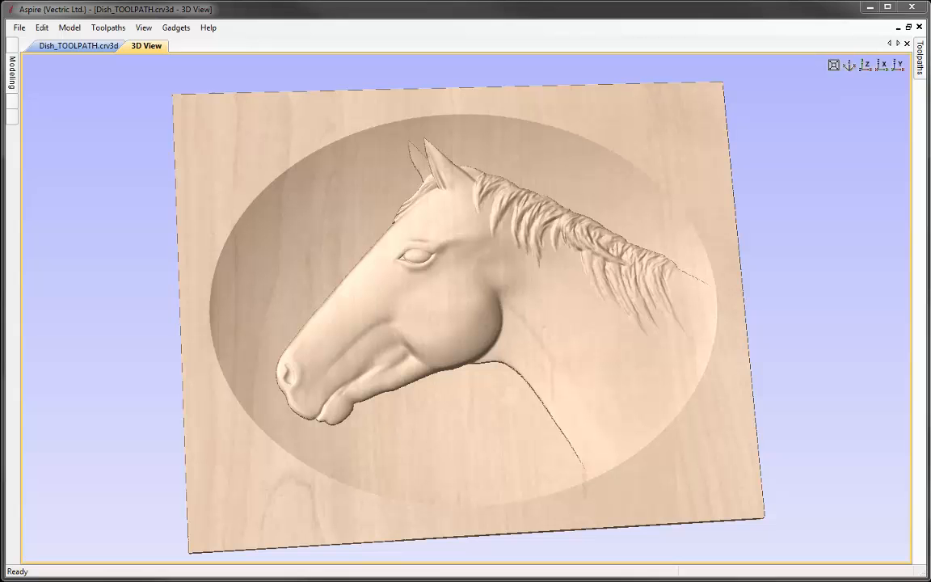
Close the open Dish_TOOLPATH.crv3d file and start a new file.
click(19, 28)
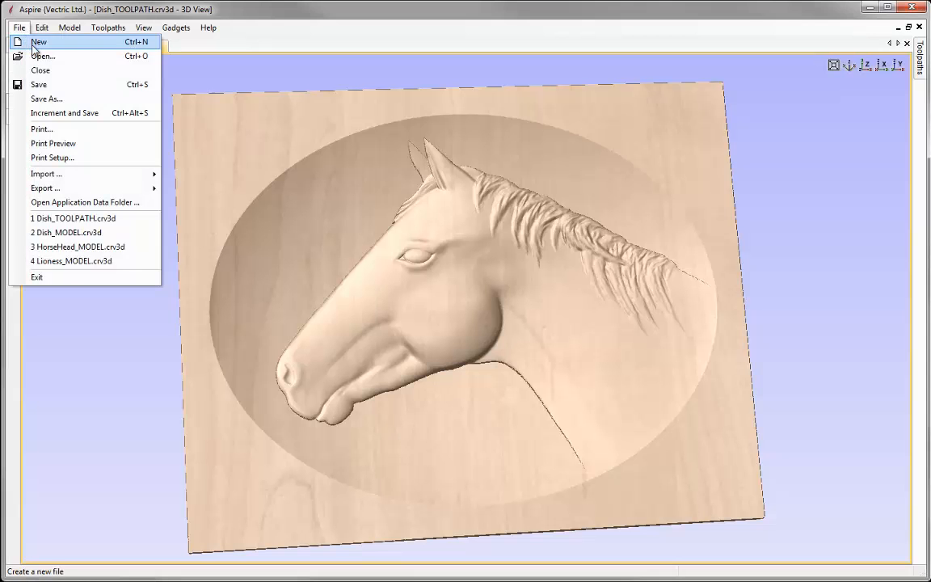
click(64, 72)
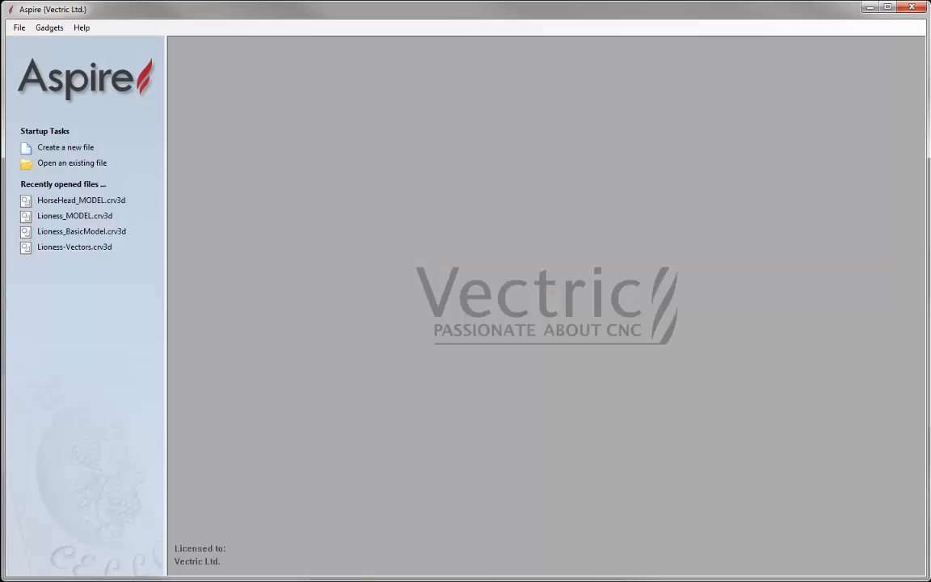
click(90, 149)
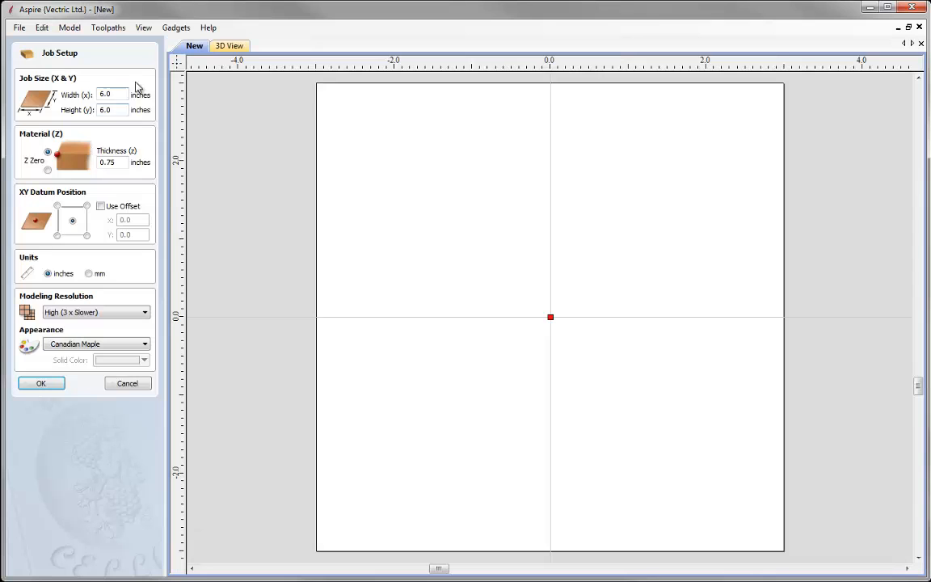
Set up the job 10 inches wide, 8 inches high and 0.75 inches thick, with the XY datum at the lower-left corner.
text(10)
key(Tab)
text(8)
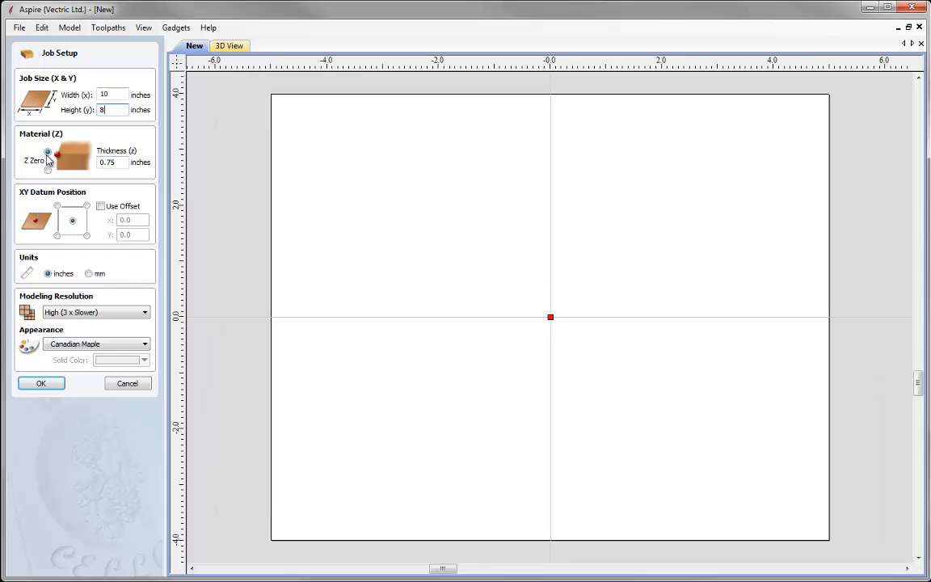
click(112, 162)
click(116, 164)
click(56, 237)
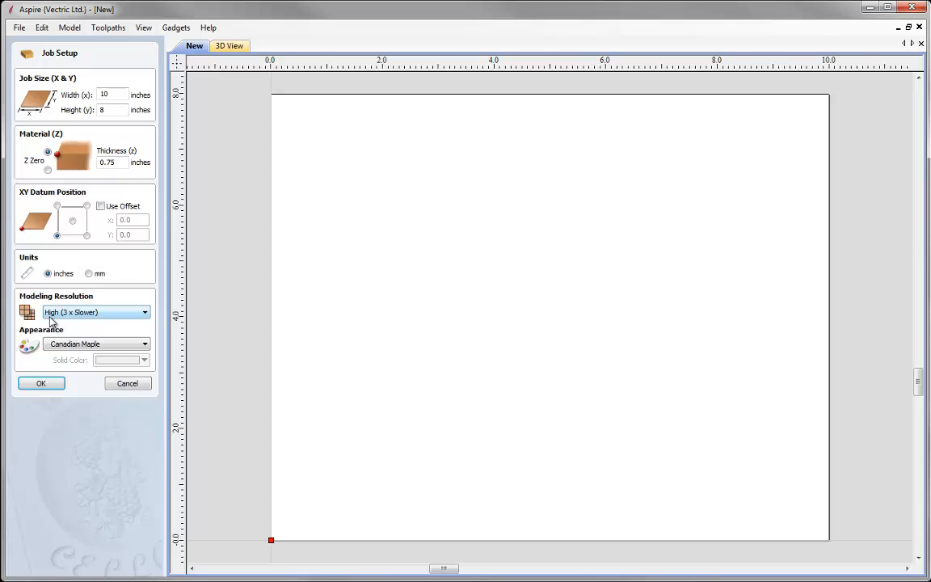
click(38, 384)
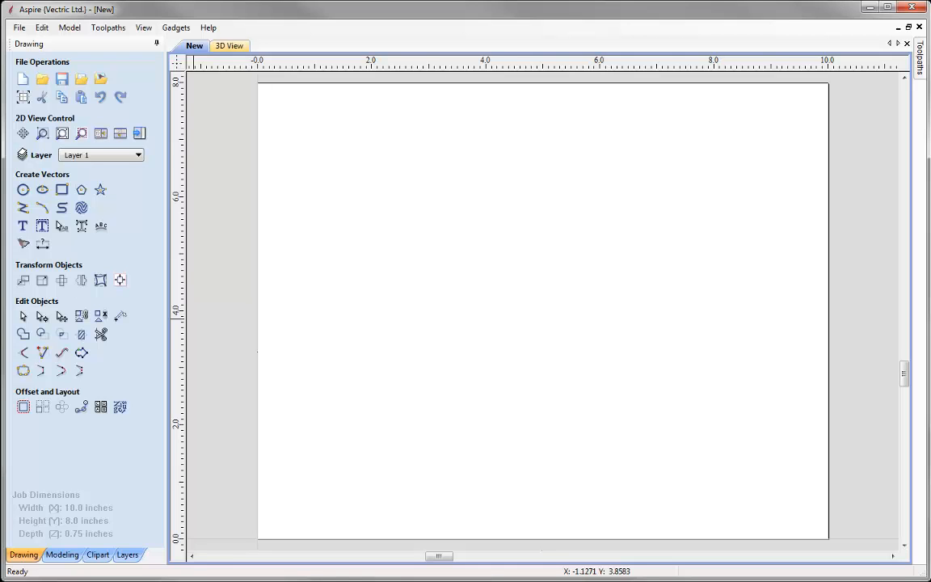
Draw an ellipse 9 inches wide and 7 inches high, centred on X 0, Y 0.
click(42, 191)
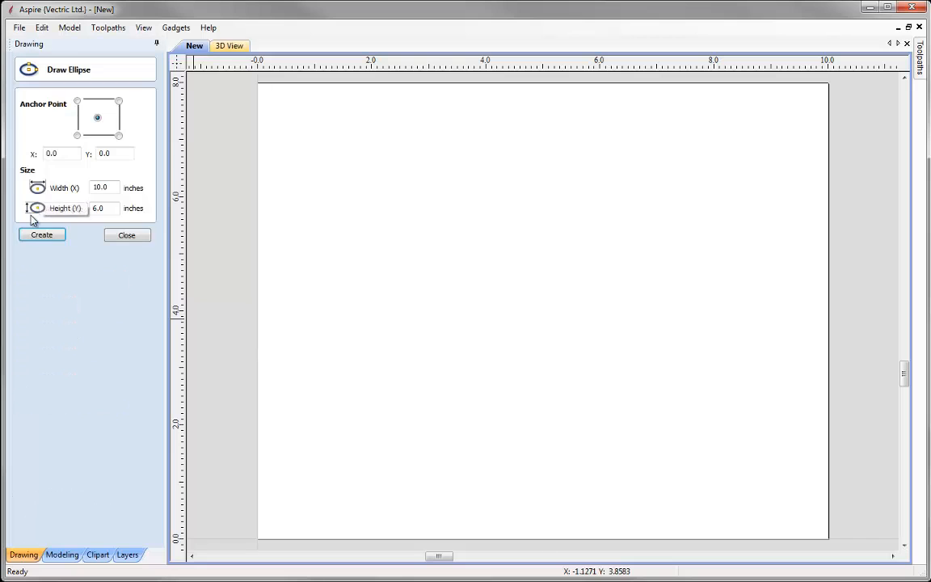
drag(106, 187, 78, 188)
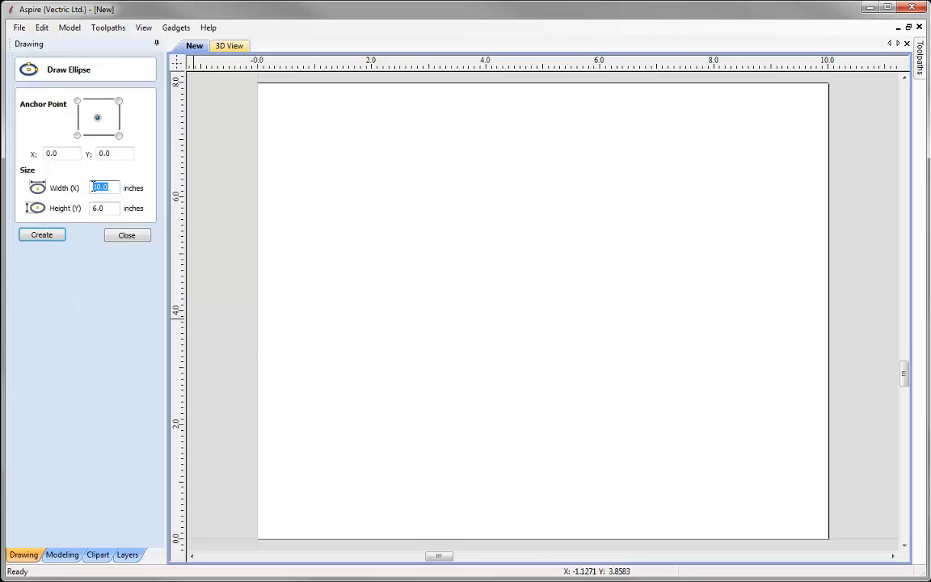
text(9)
drag(112, 208, 81, 211)
text(7)
click(46, 240)
click(121, 238)
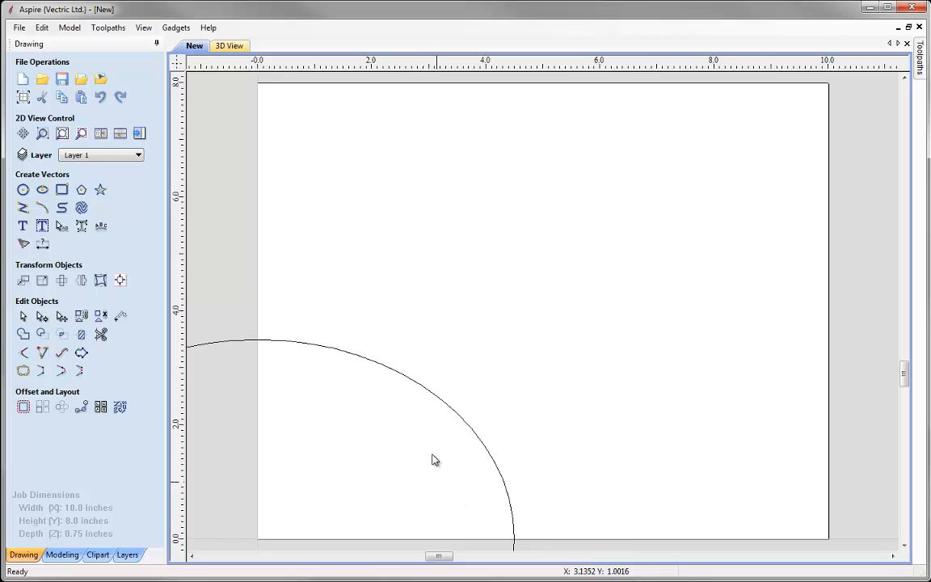
Centre the ellipse in the material both horizontally and vertically, and deselect it.
click(442, 402)
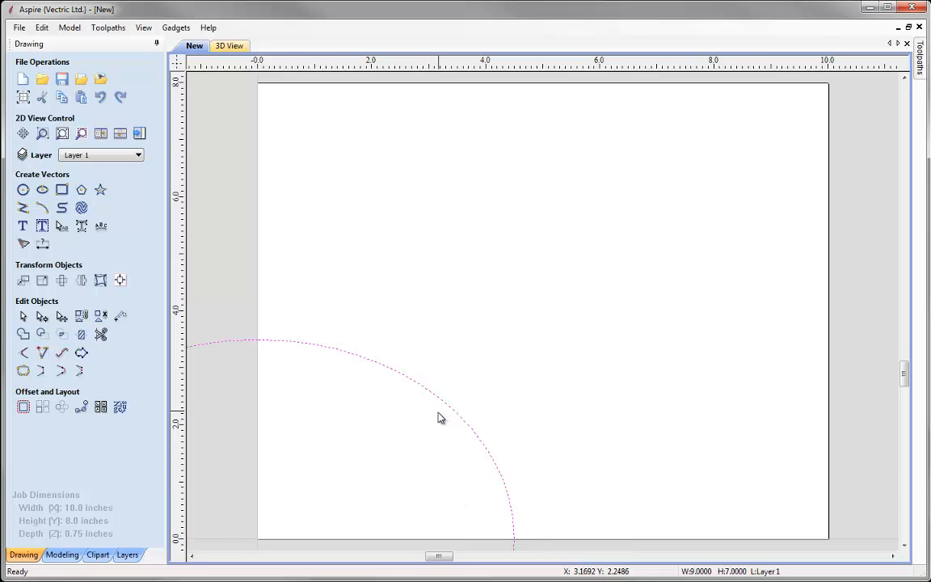
click(122, 283)
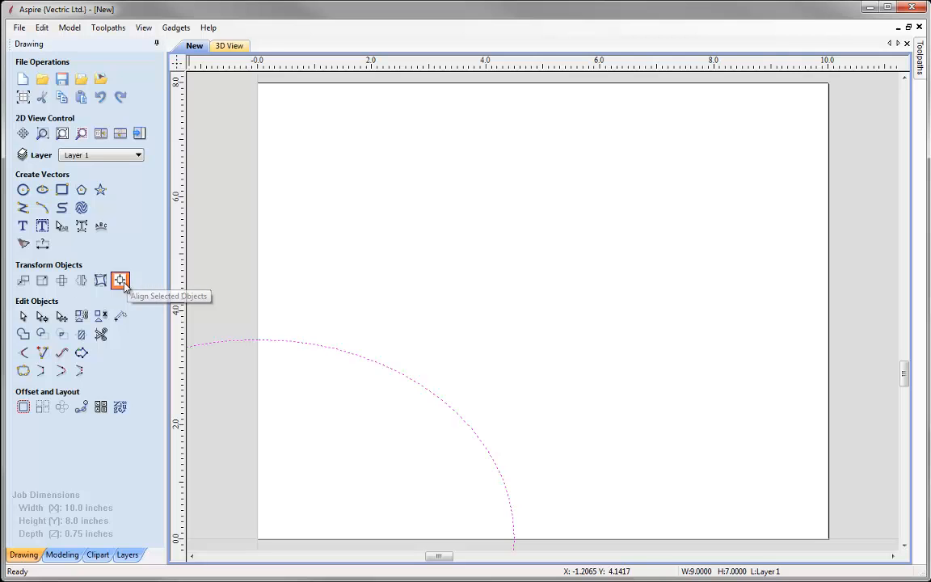
click(85, 115)
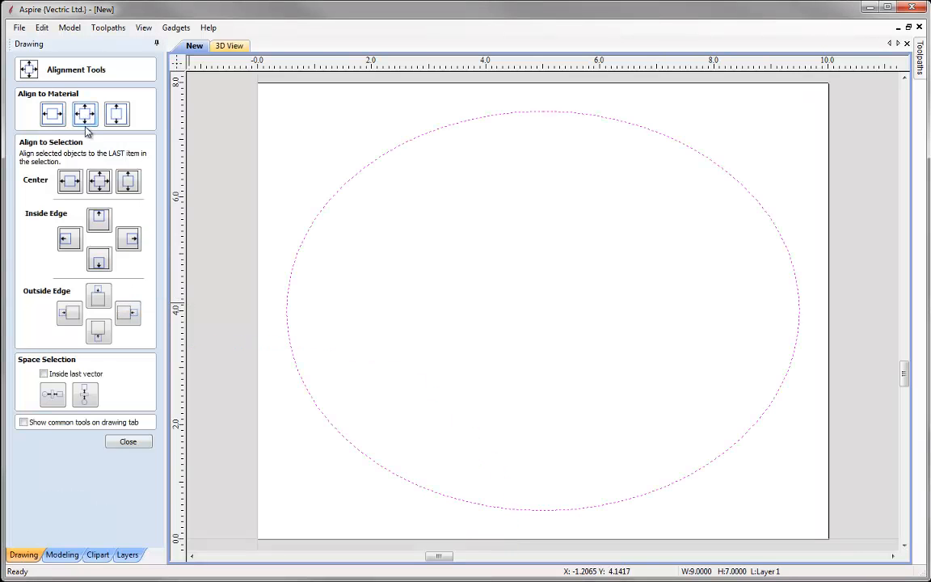
click(142, 443)
click(202, 410)
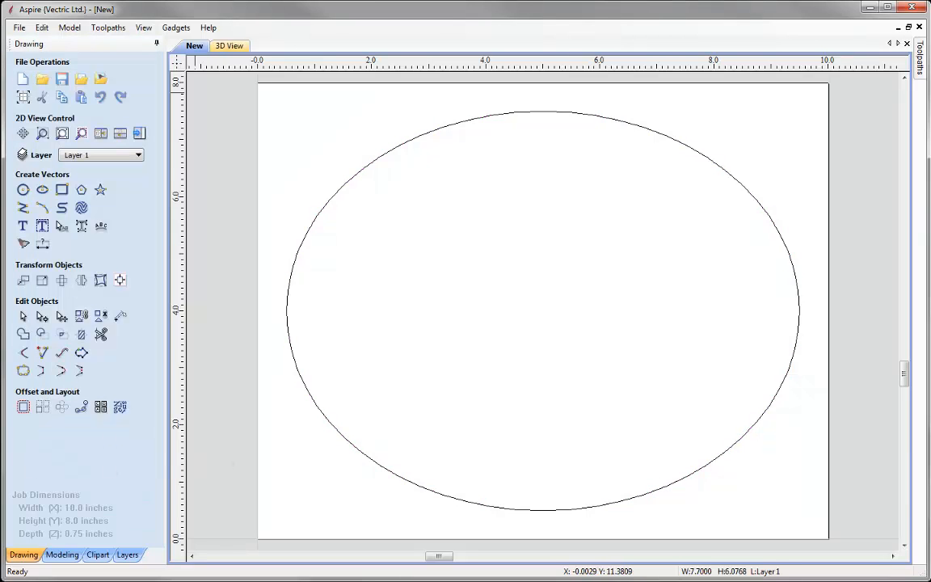
Import the 3D model HorseHead_MODEL.crv3d from the Dish_Files folder as a component.
click(65, 555)
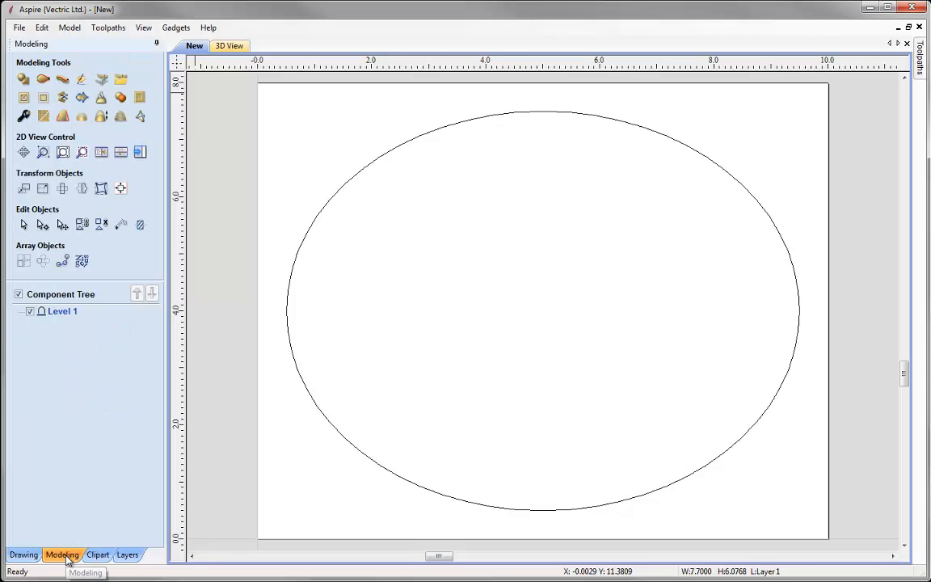
click(121, 80)
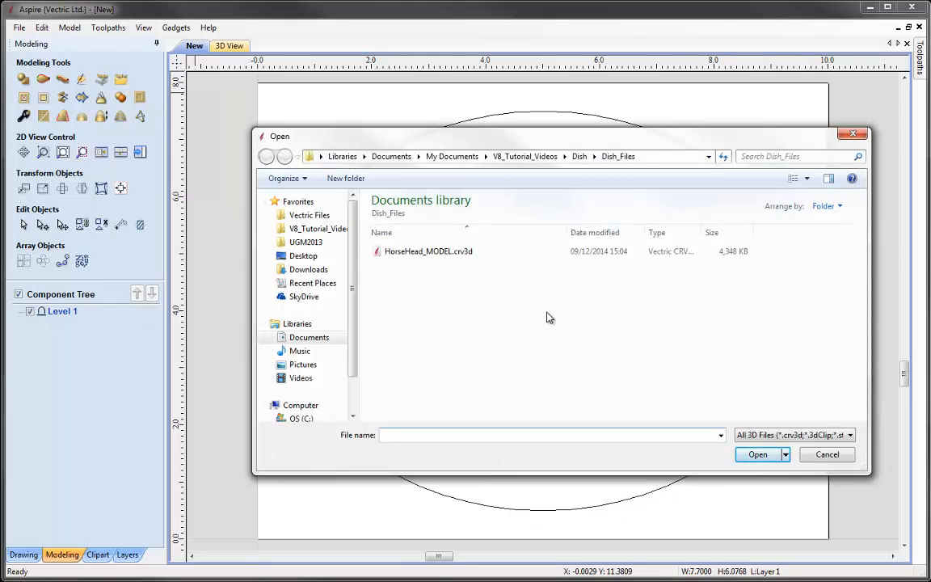
click(453, 251)
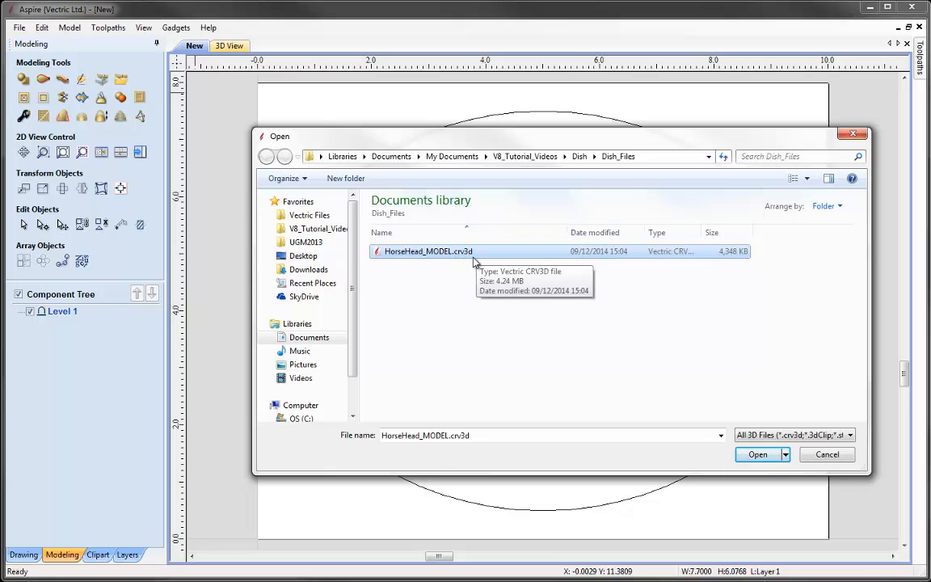
click(758, 454)
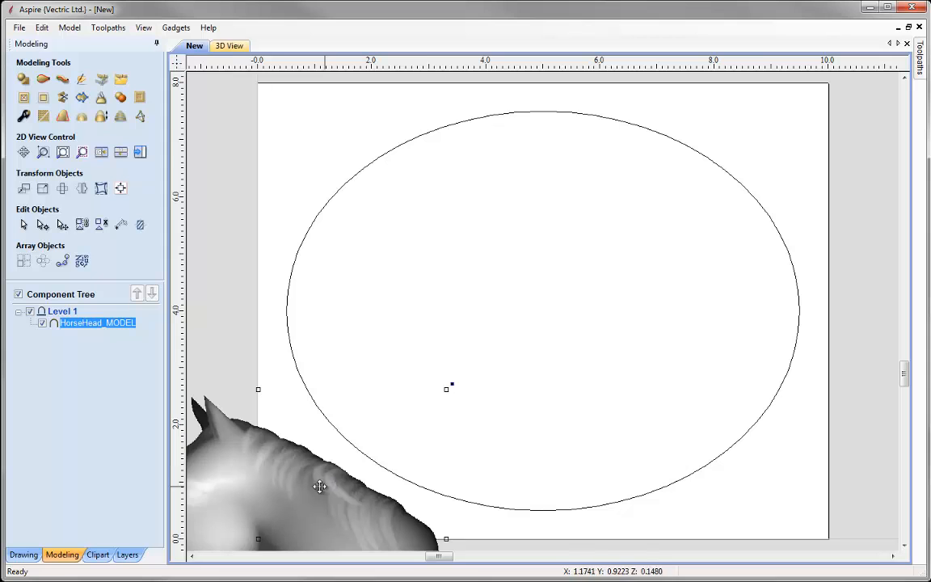
Centre the imported horse head component in the material.
click(120, 190)
click(85, 116)
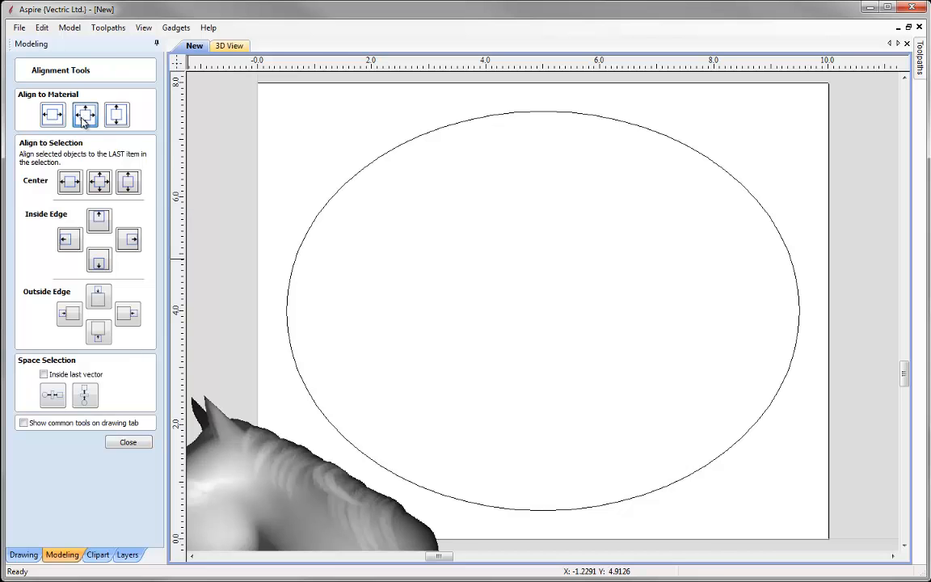
click(127, 442)
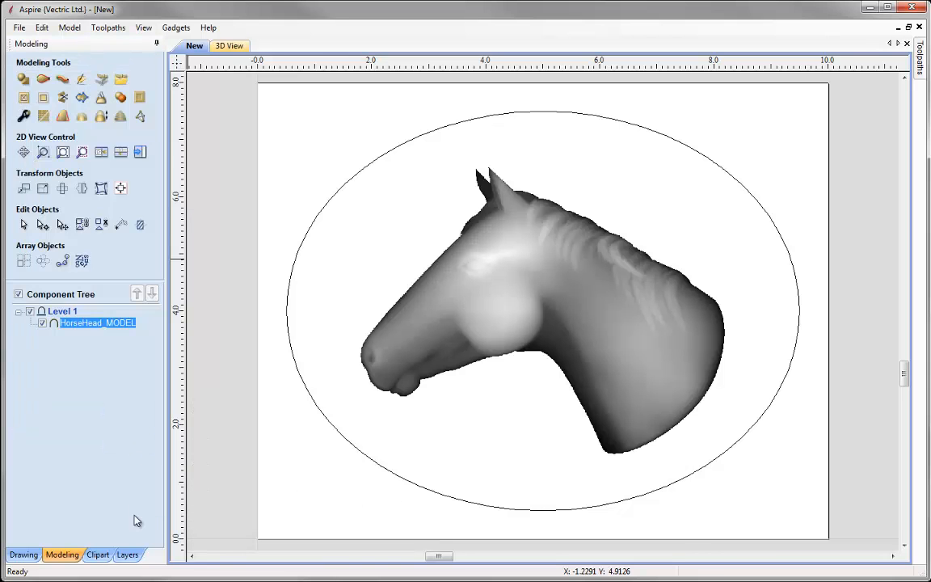
Show the 2D and 3D views side by side and resize the horse head proportionally to a width of 7.7 inches.
click(101, 152)
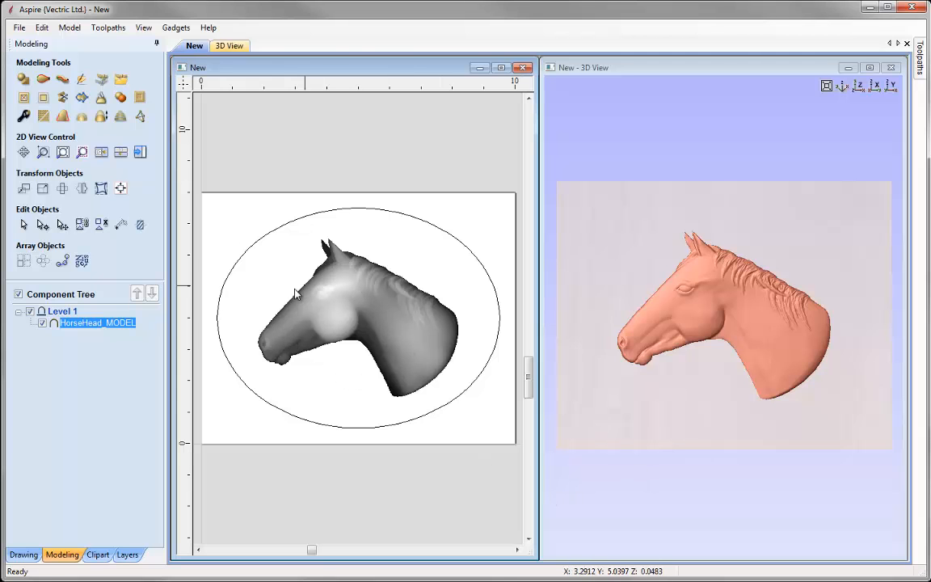
click(43, 191)
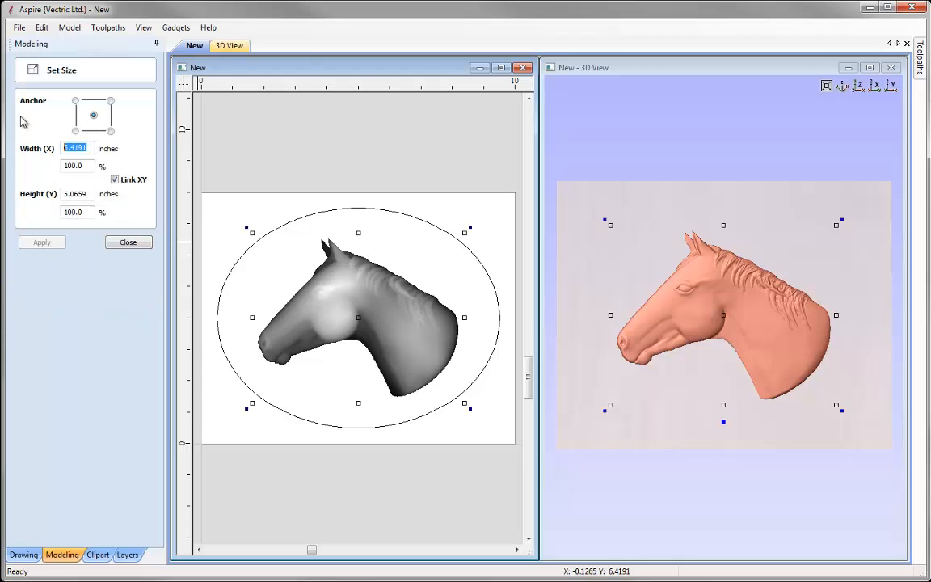
text(7.7)
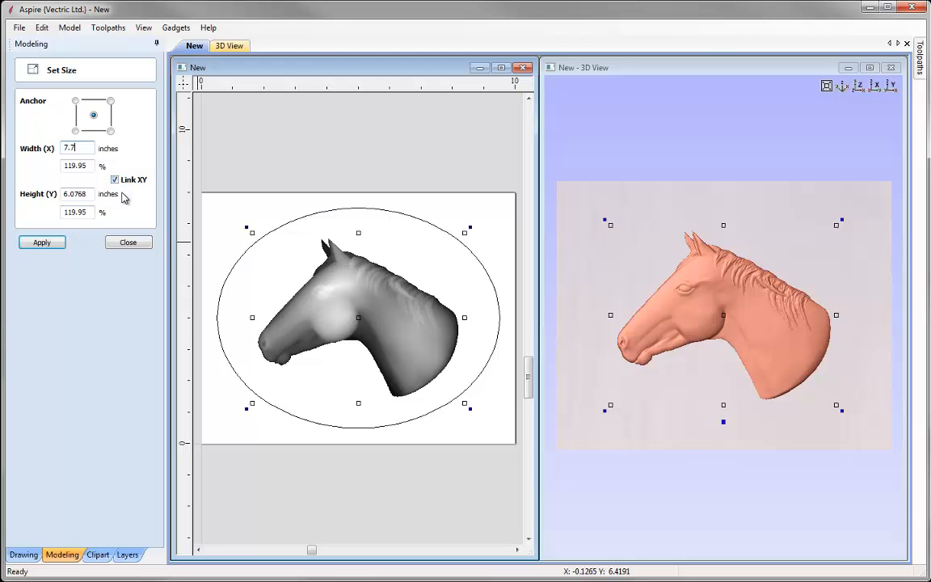
click(38, 242)
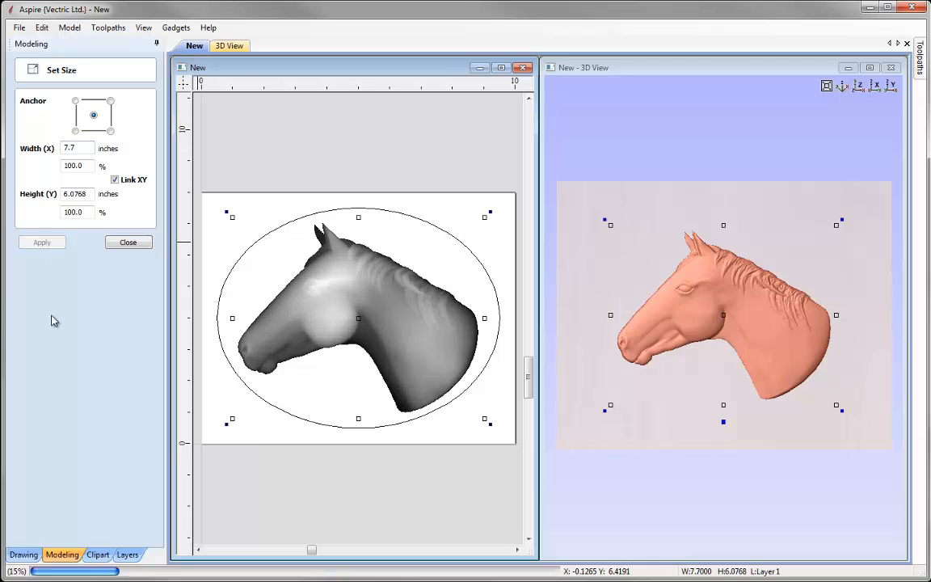
click(128, 243)
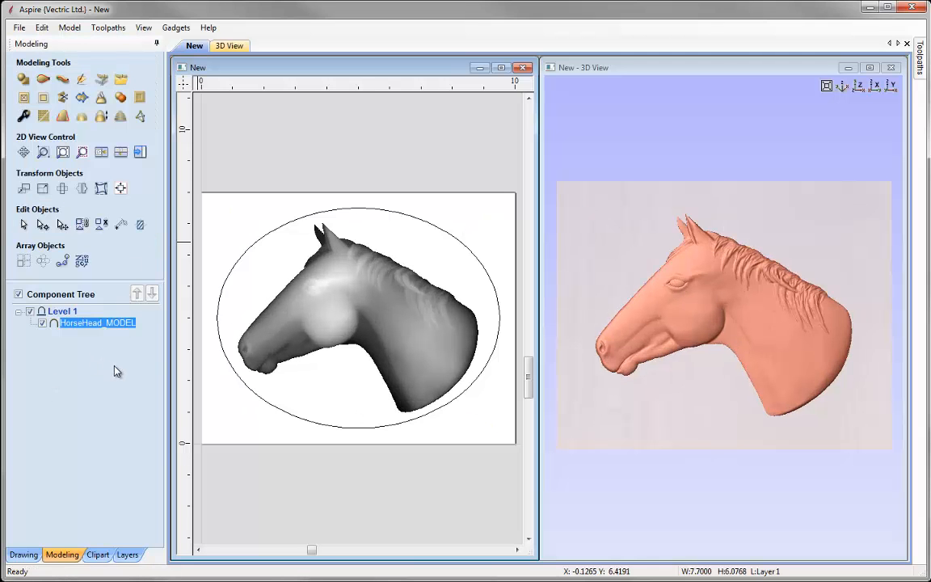
Set the horse head component's shape height to 0.43 inches and its base height to 0.05 inches.
click(23, 115)
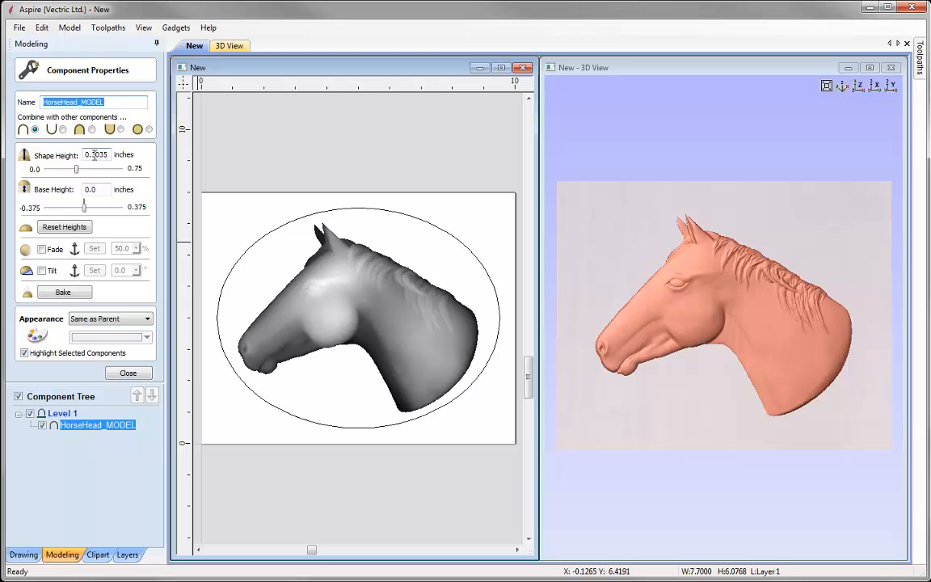
double_click(94, 154)
text(0.43)
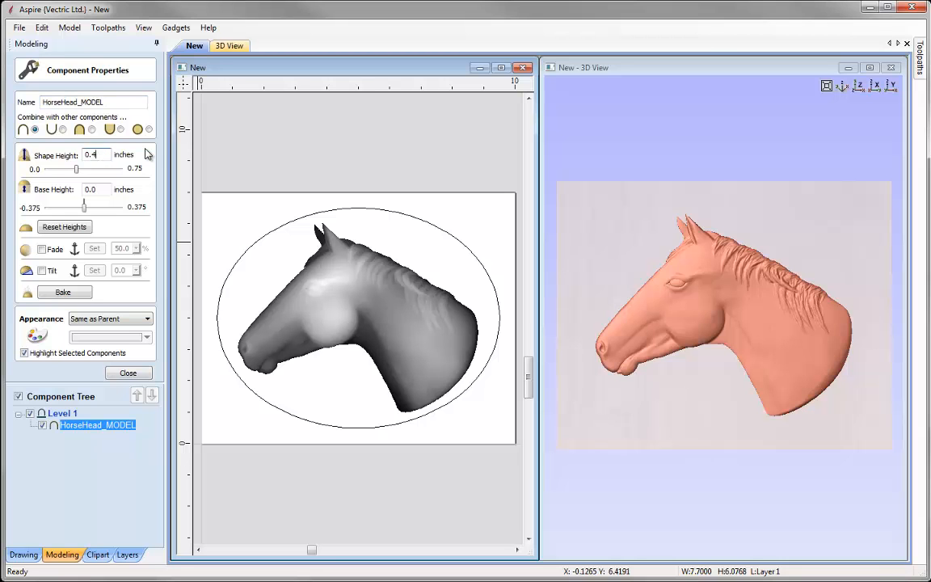
key(Return)
click(105, 189)
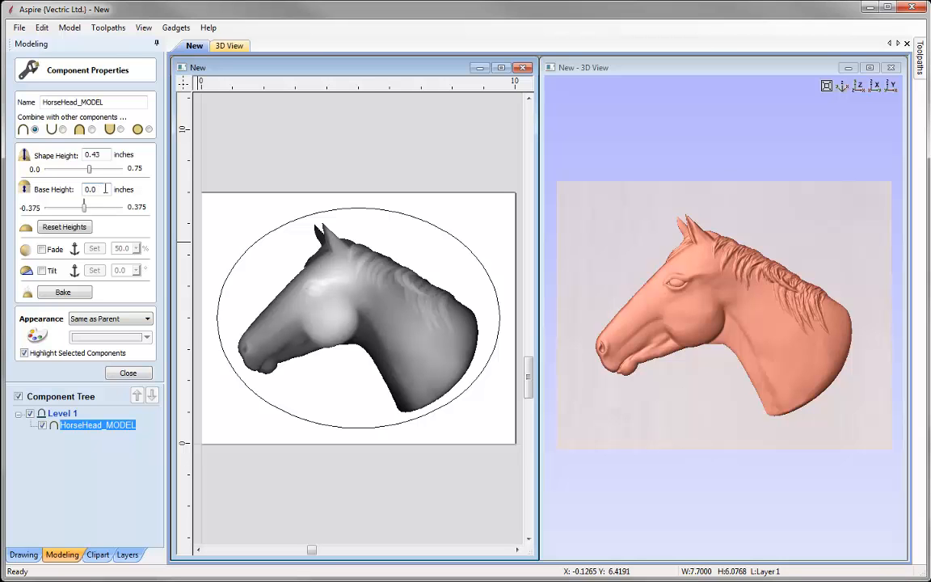
text(5)
key(Return)
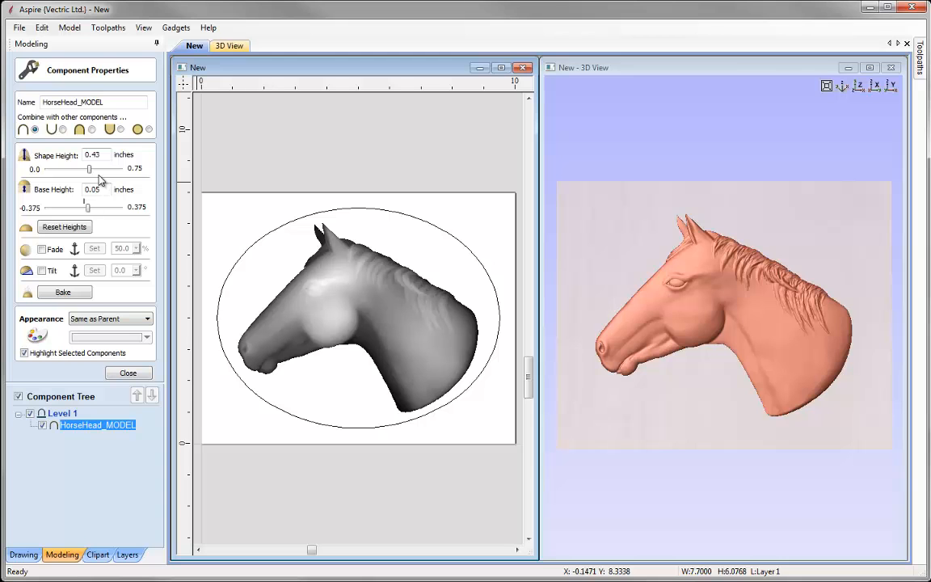
click(129, 373)
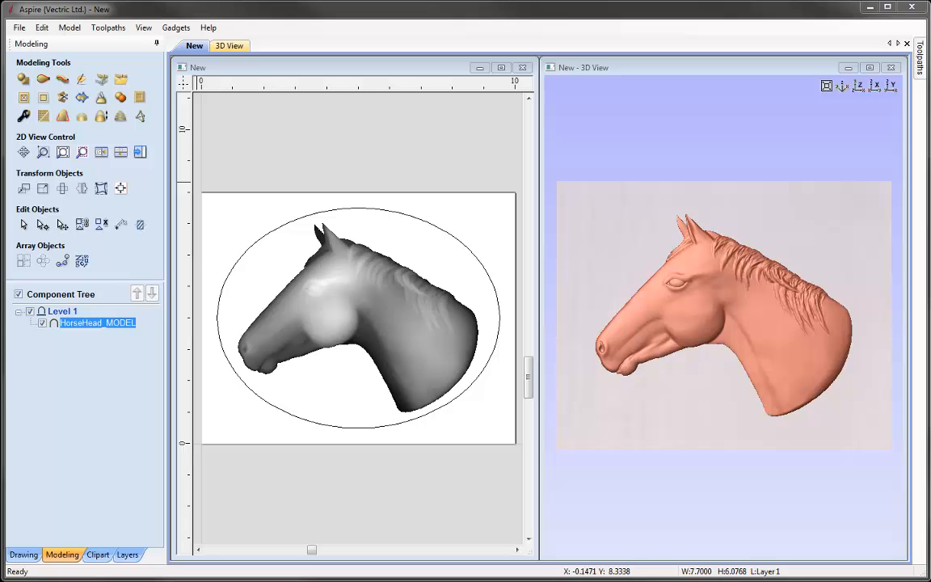
Add a zero plane to the model and select it in the component tree.
click(70, 28)
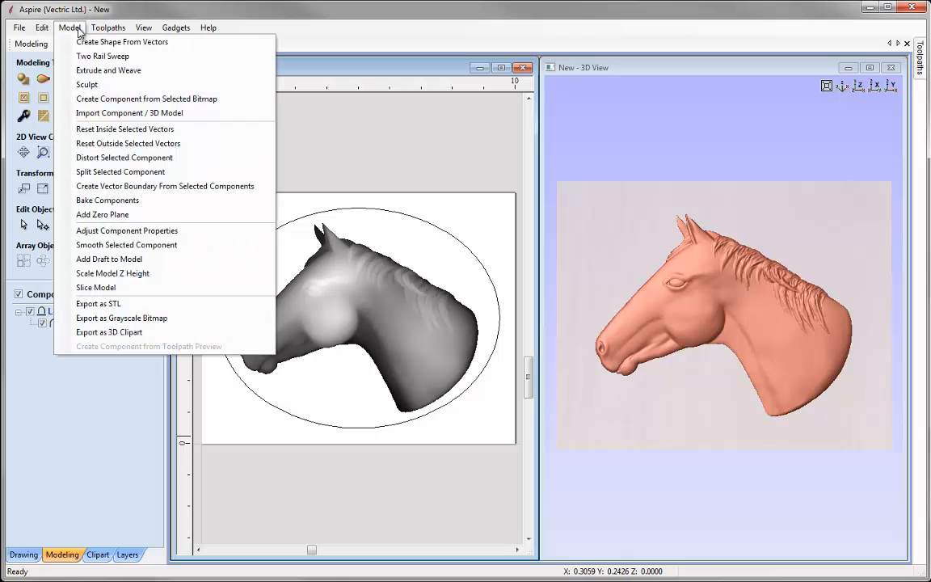
click(148, 216)
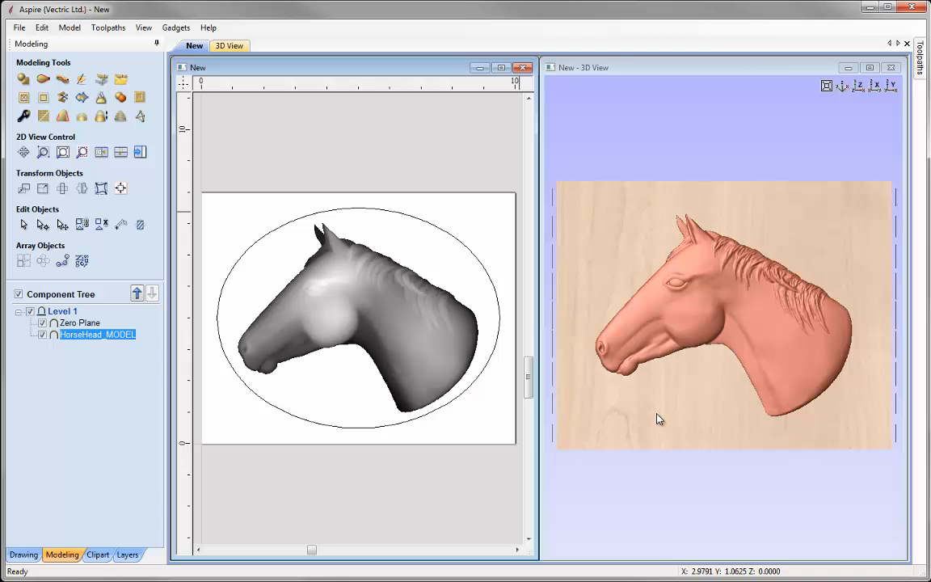
click(85, 324)
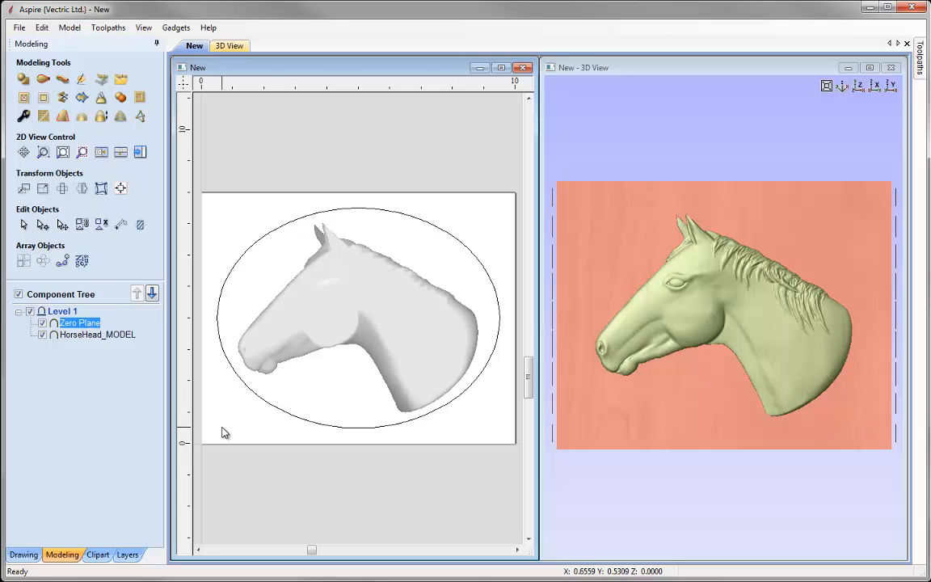
Turn on the Zero Plane layer's visibility in the 2D view and hide the layer again.
click(127, 554)
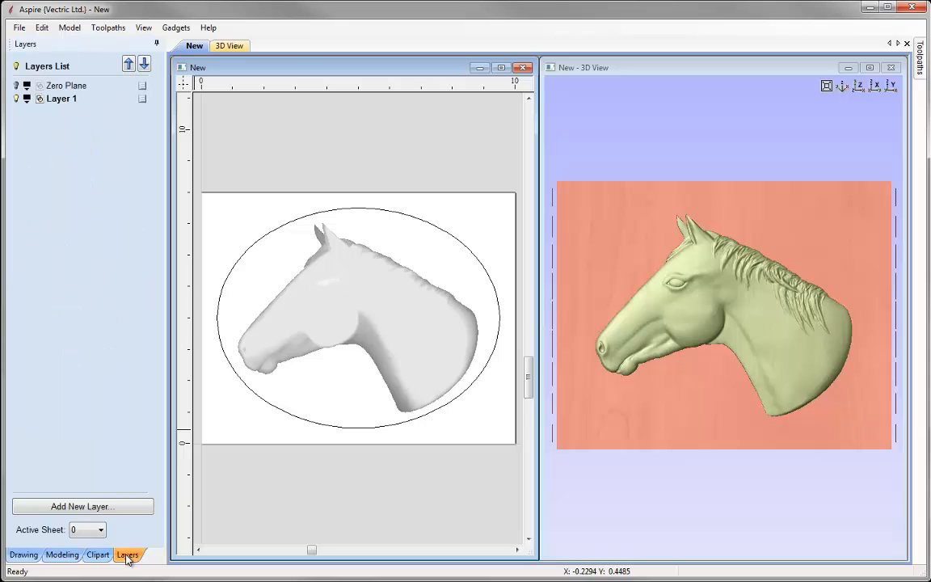
click(16, 86)
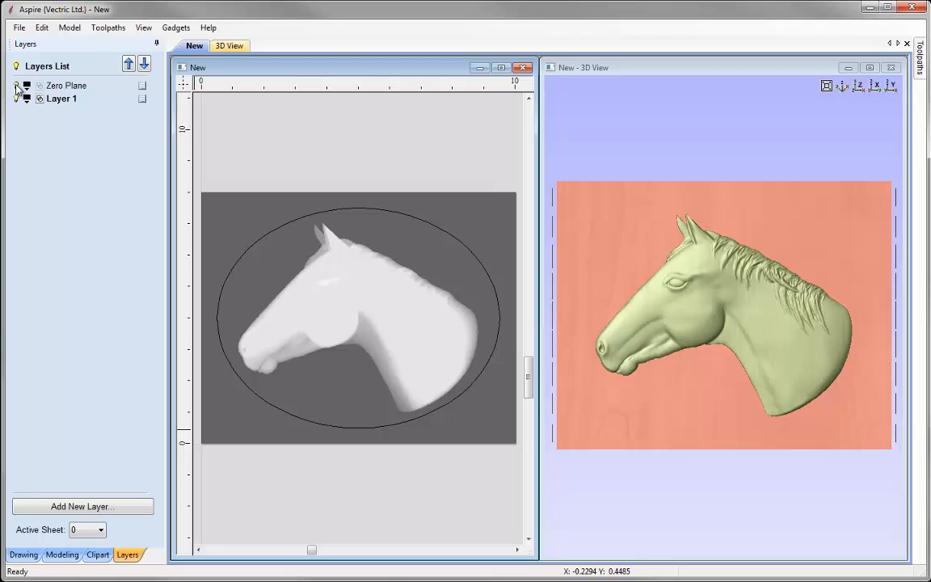
click(16, 86)
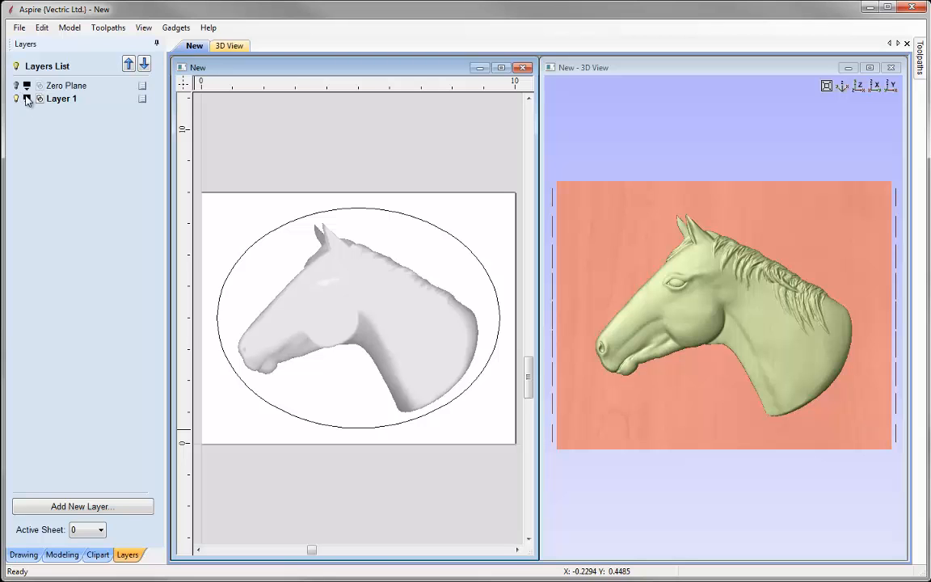
Set up a curved shape from the oval with a 30° angle, scaled to an exact height of 0.5 inches.
click(62, 554)
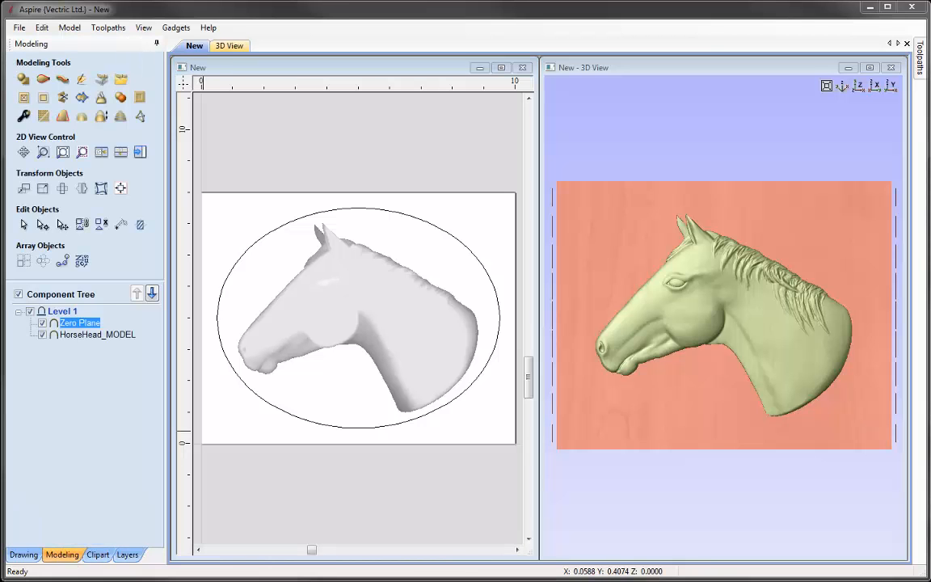
click(249, 254)
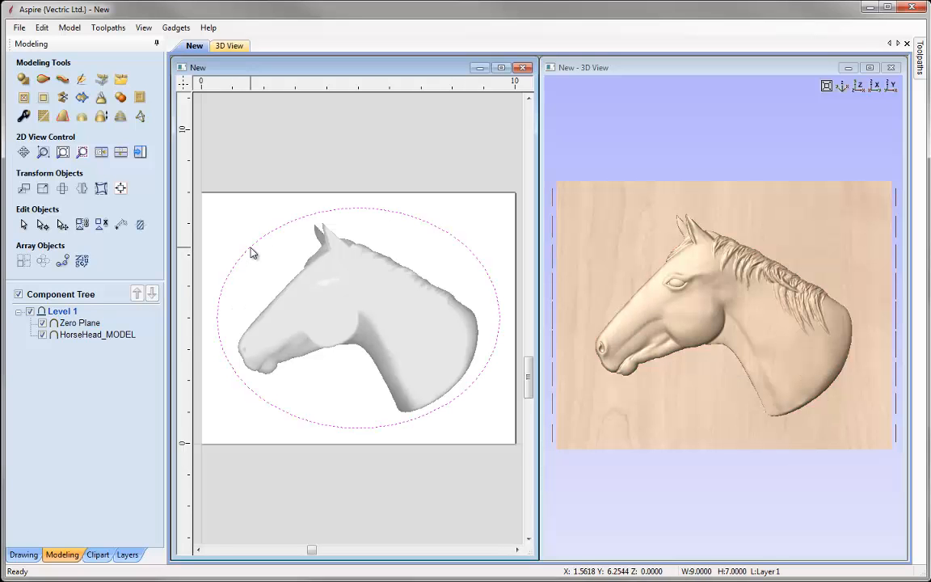
click(22, 81)
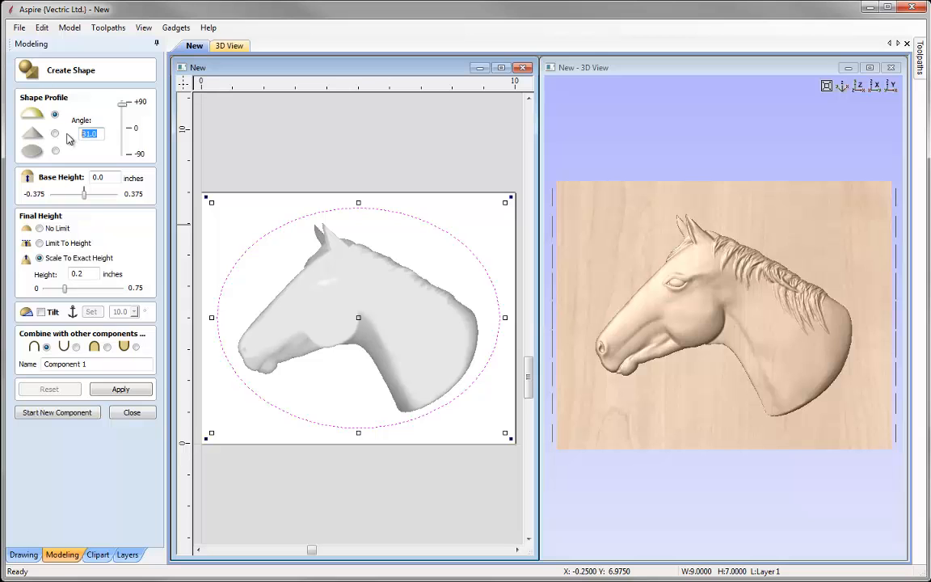
text(30)
click(79, 273)
double_click(92, 275)
text(5)
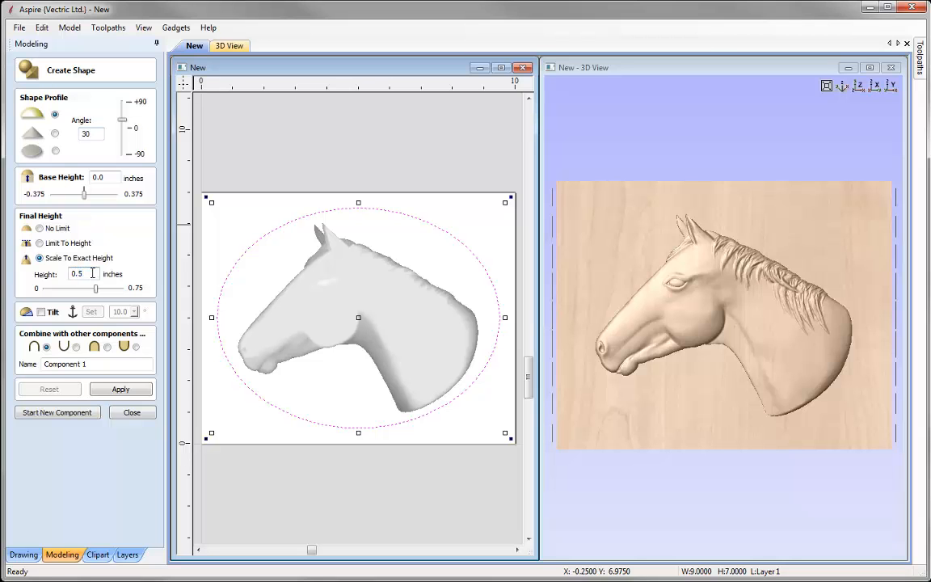
Set the oval shape to subtract from the other components, name it Dish, and create it.
click(76, 347)
double_click(75, 364)
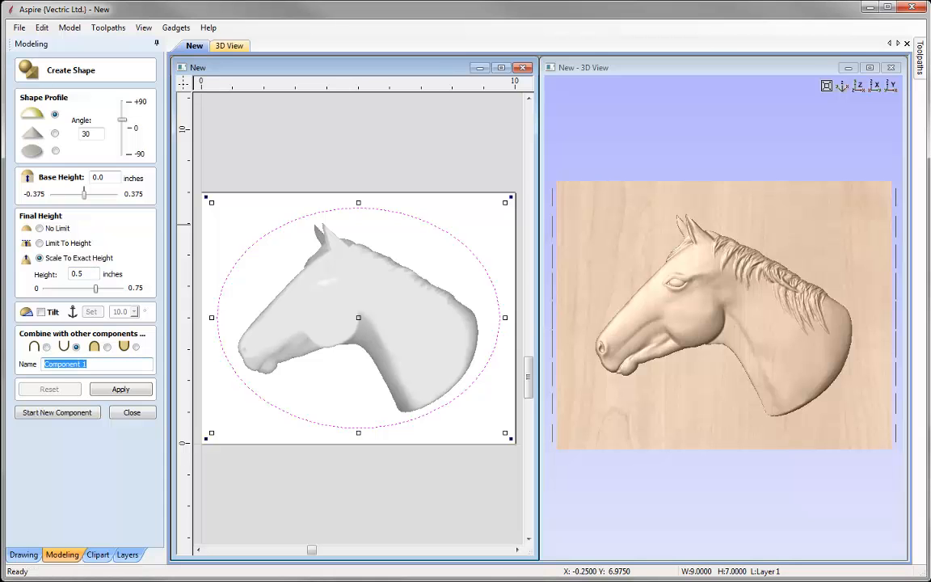
text(Dish)
click(131, 390)
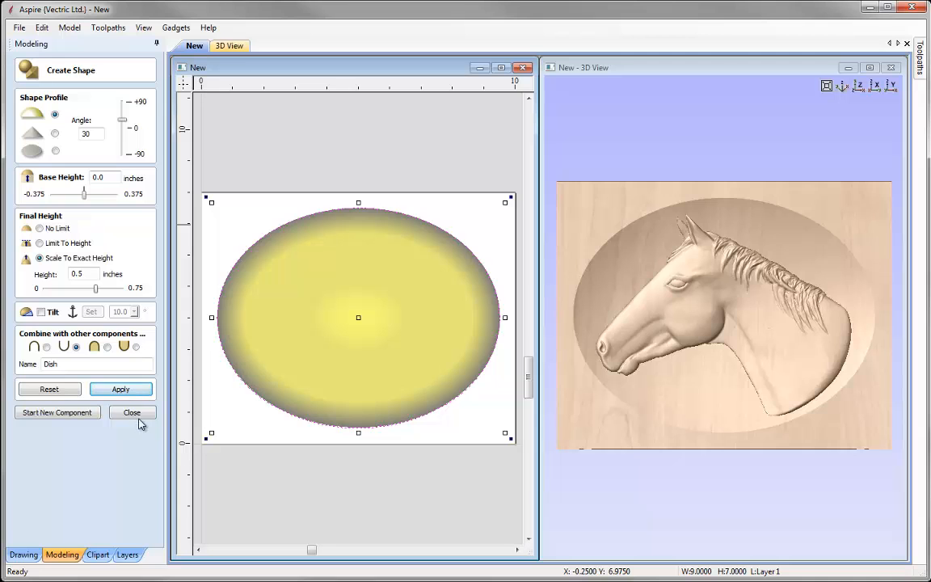
click(132, 413)
Examine the dished horse head relief from several angles and check the model's current, maximum and minimum heights.
click(852, 526)
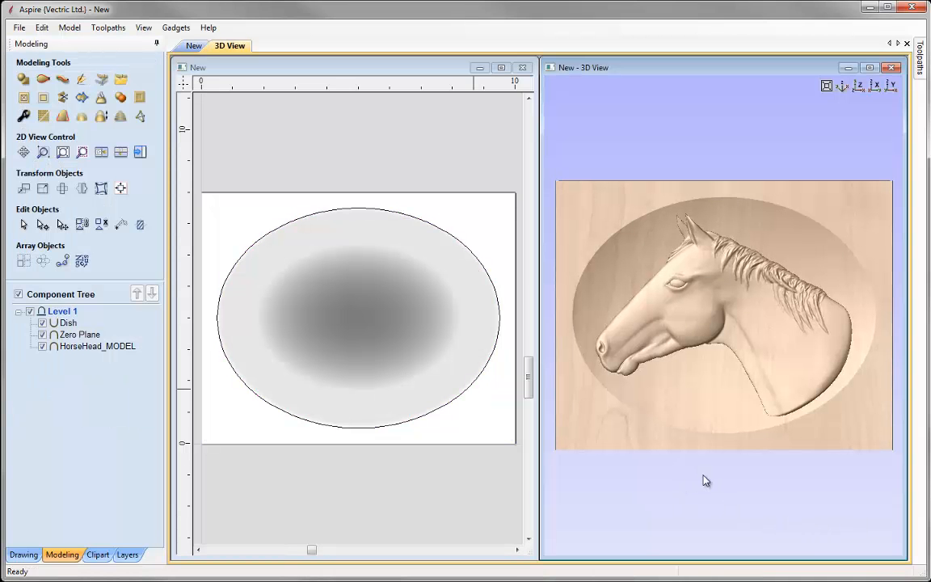
drag(719, 432, 784, 316)
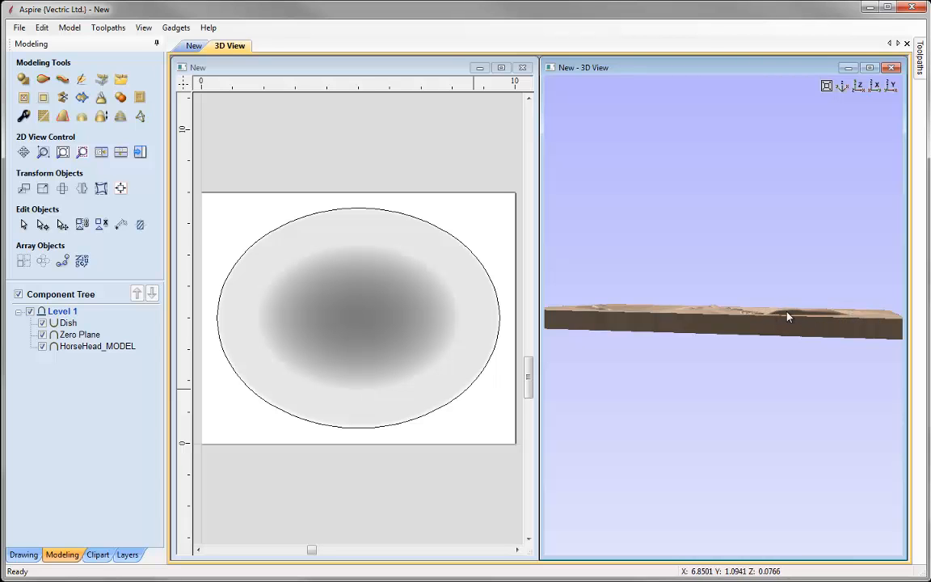
drag(756, 324, 734, 345)
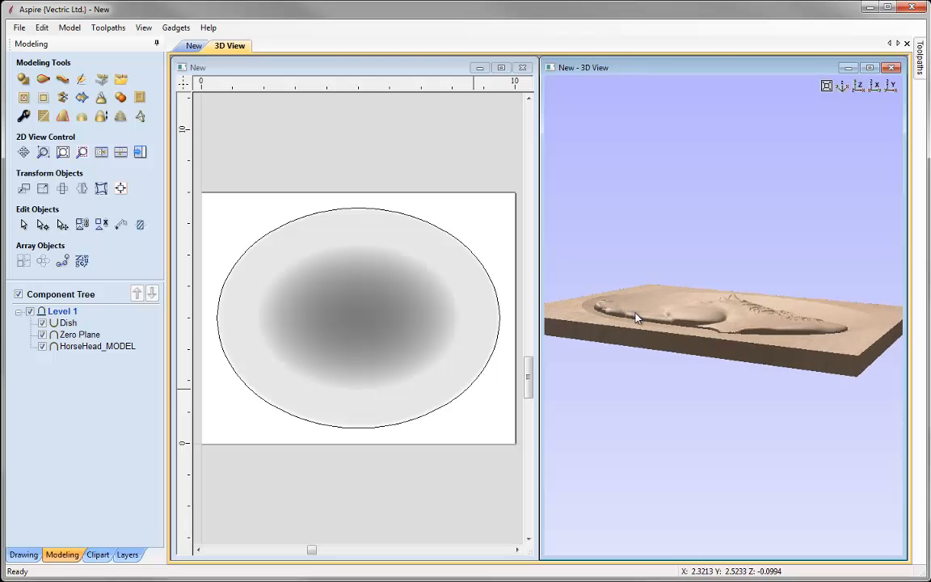
drag(679, 338, 782, 393)
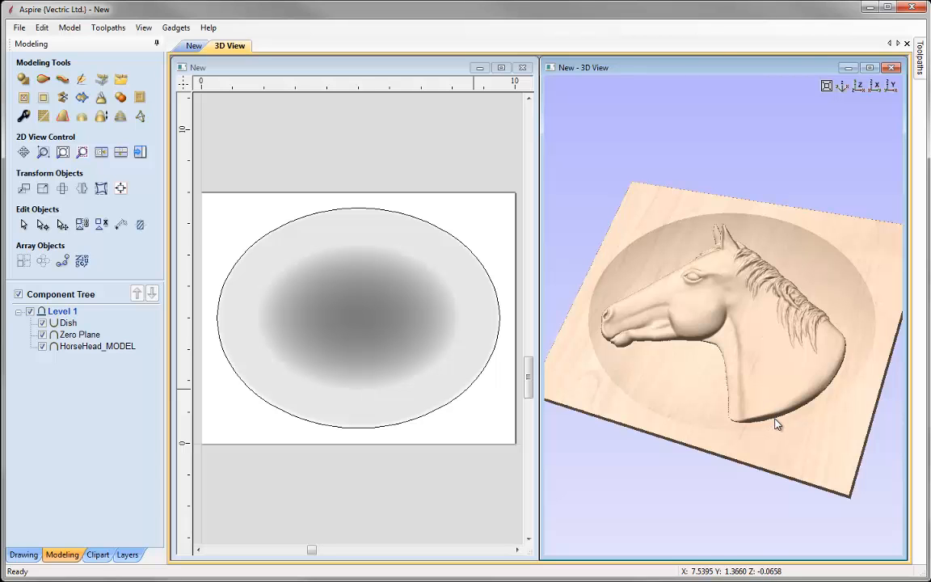
drag(686, 444, 710, 373)
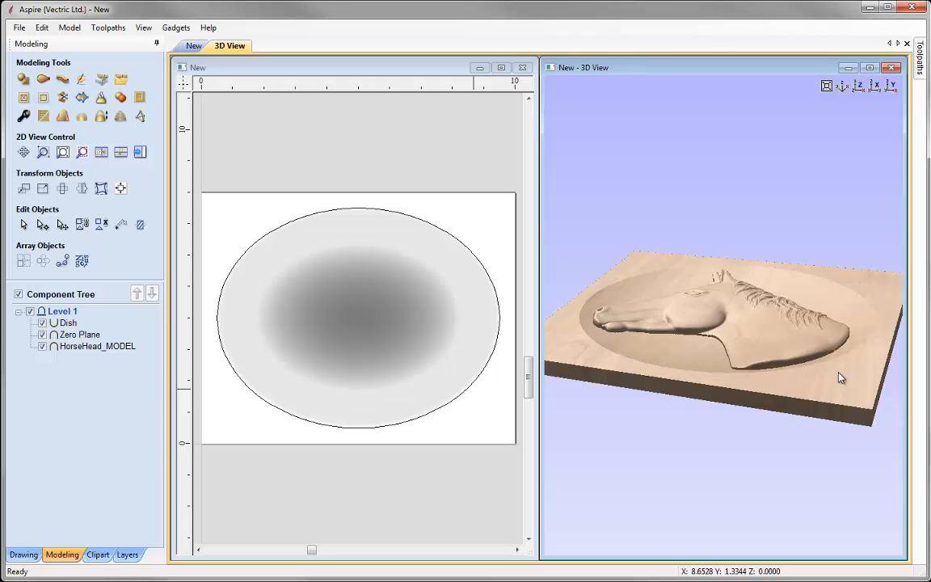
drag(677, 353, 663, 427)
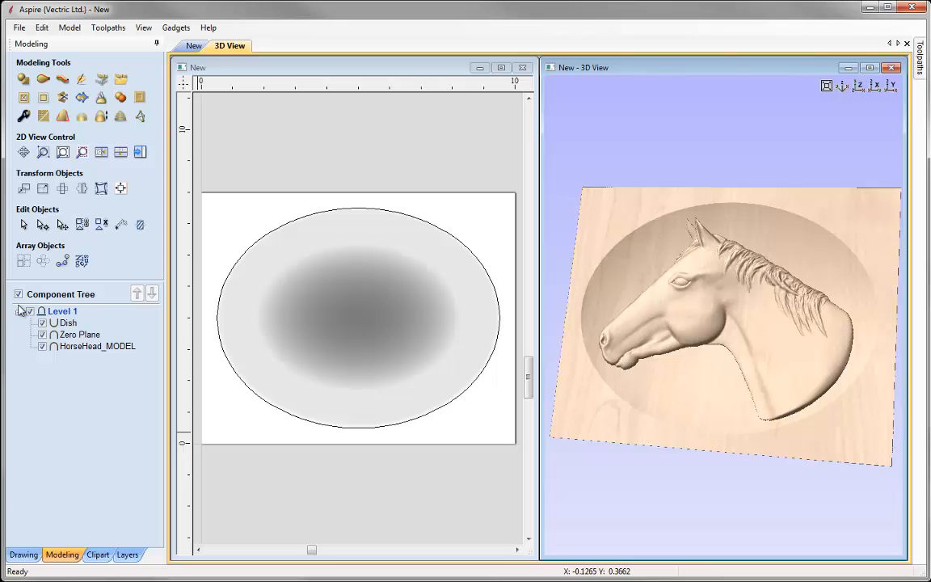
click(101, 117)
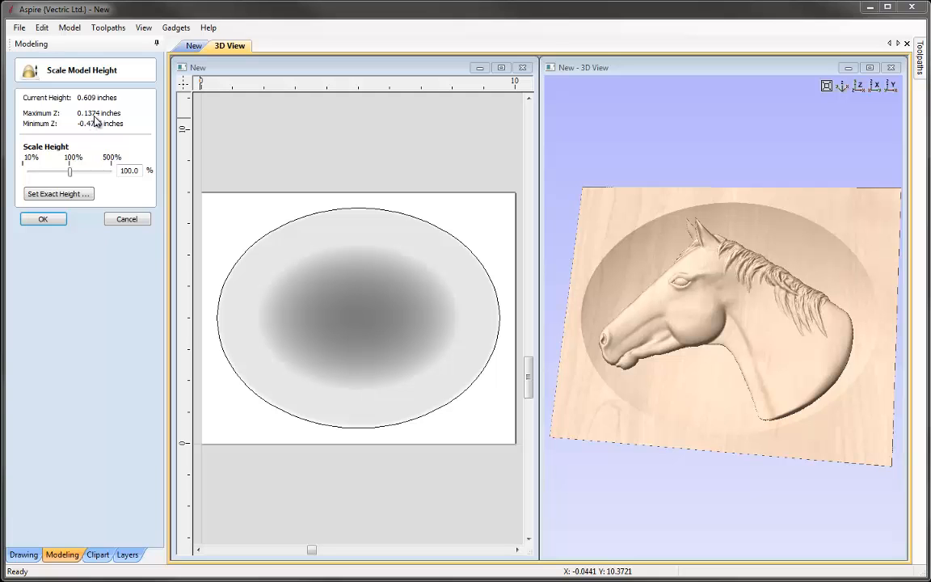
click(45, 219)
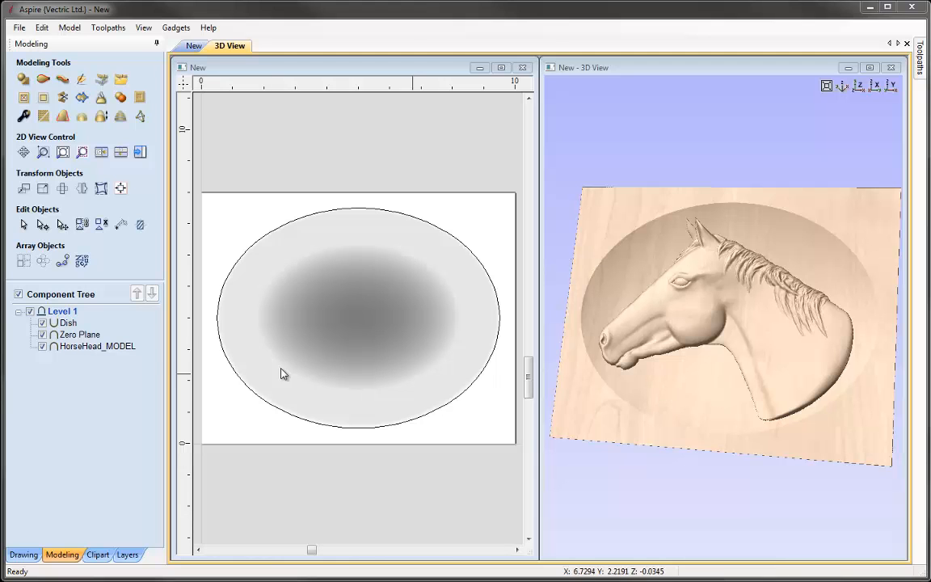
Hide the Dish component and set up a new curved shape from the oval with a 60° angle.
click(42, 324)
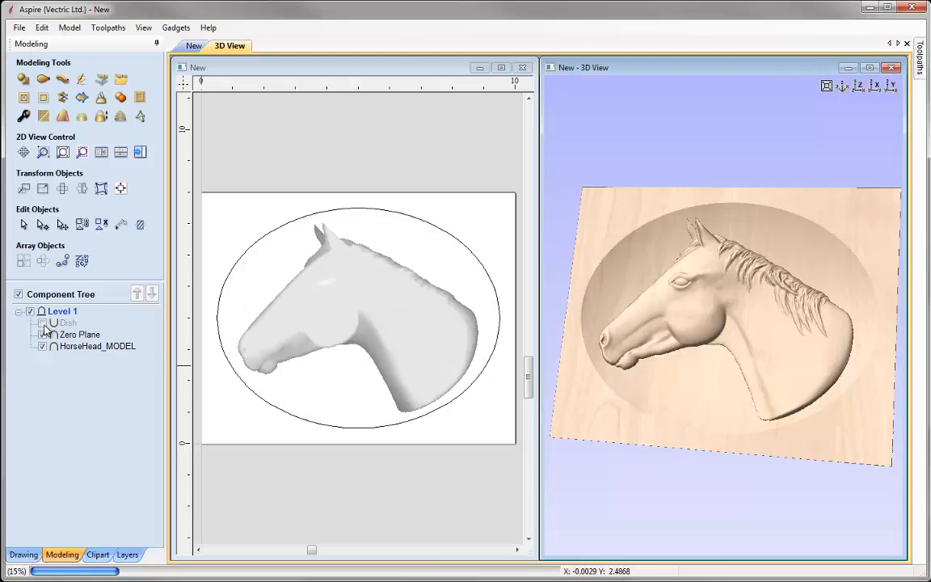
click(235, 273)
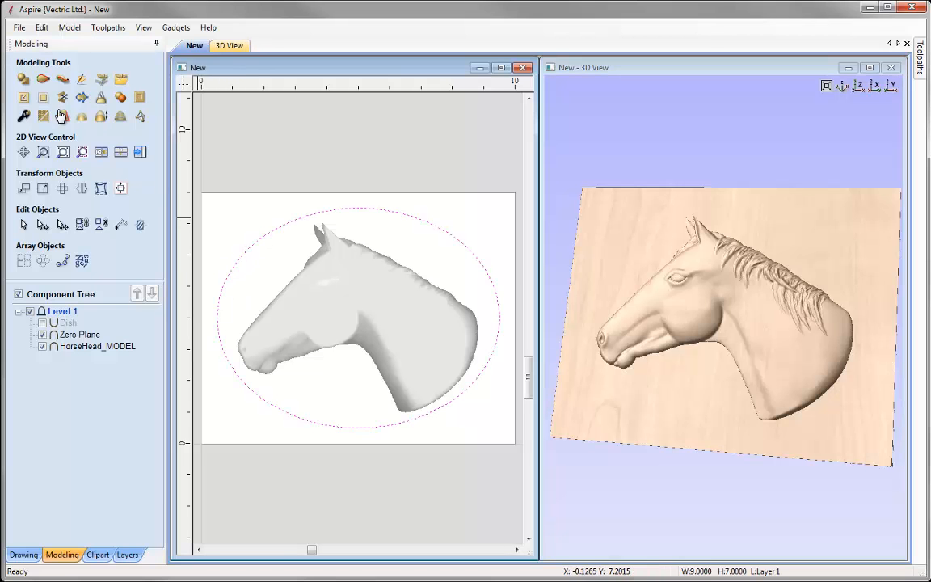
click(24, 80)
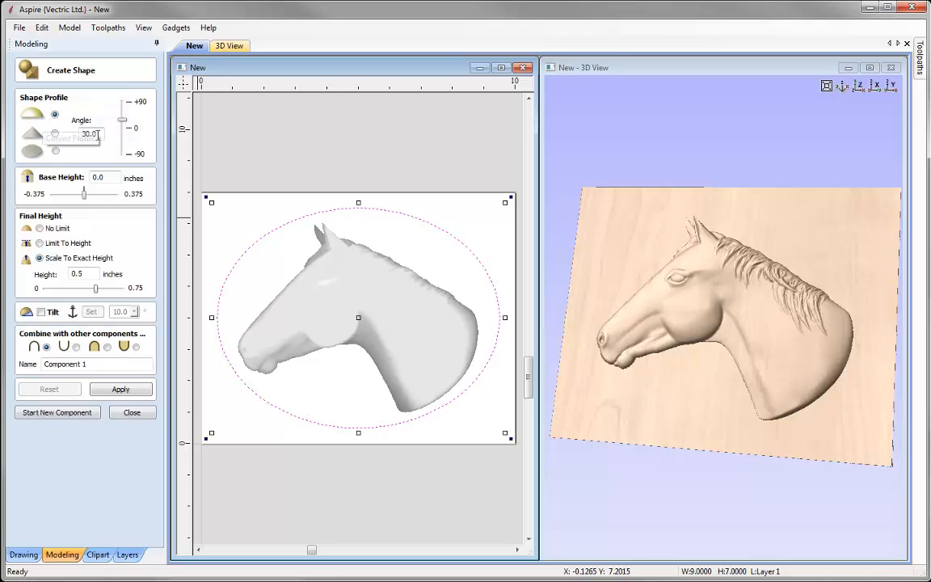
drag(99, 133, 54, 119)
text(60)
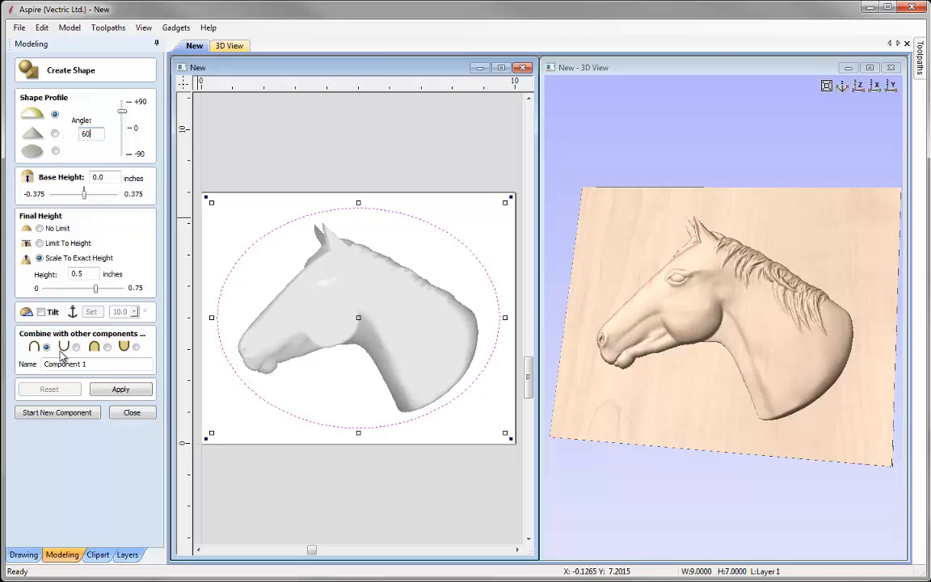
Name the new shape Dish 60, create it, and set it to subtract from the other components.
drag(93, 364, 44, 364)
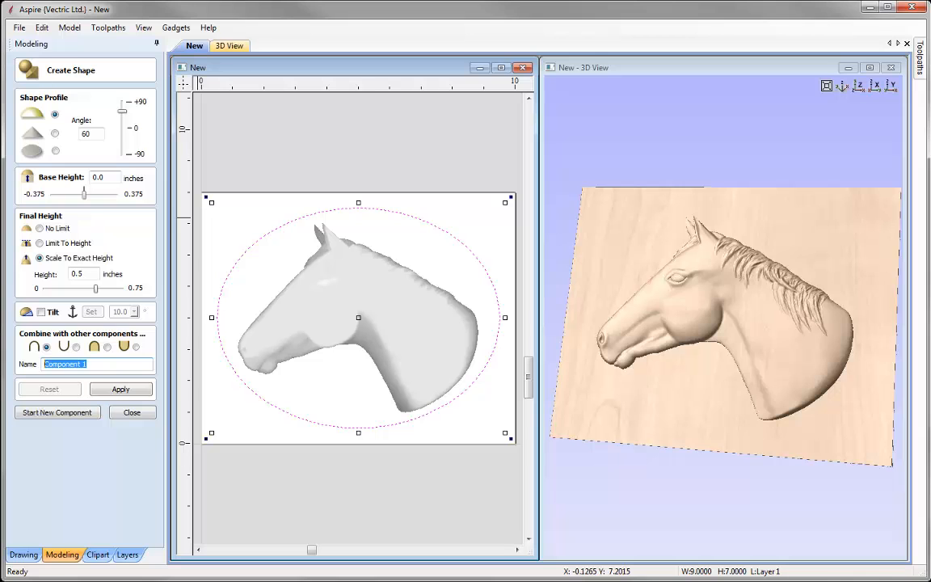
text(Dish 60)
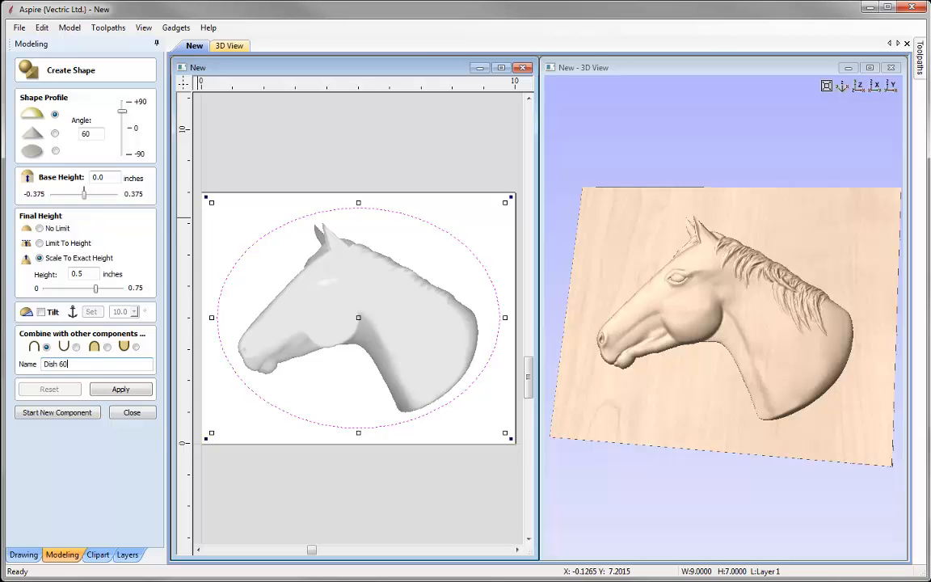
click(133, 391)
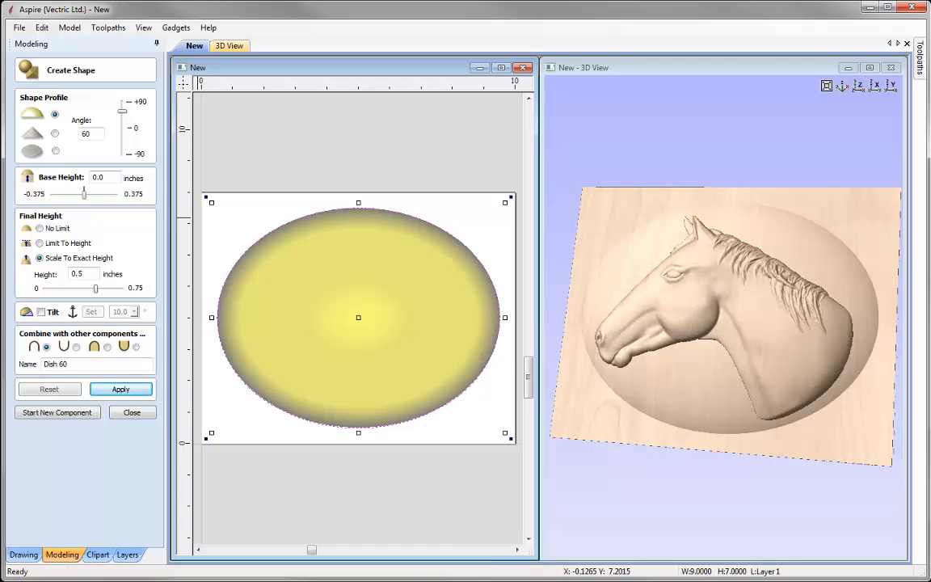
click(76, 347)
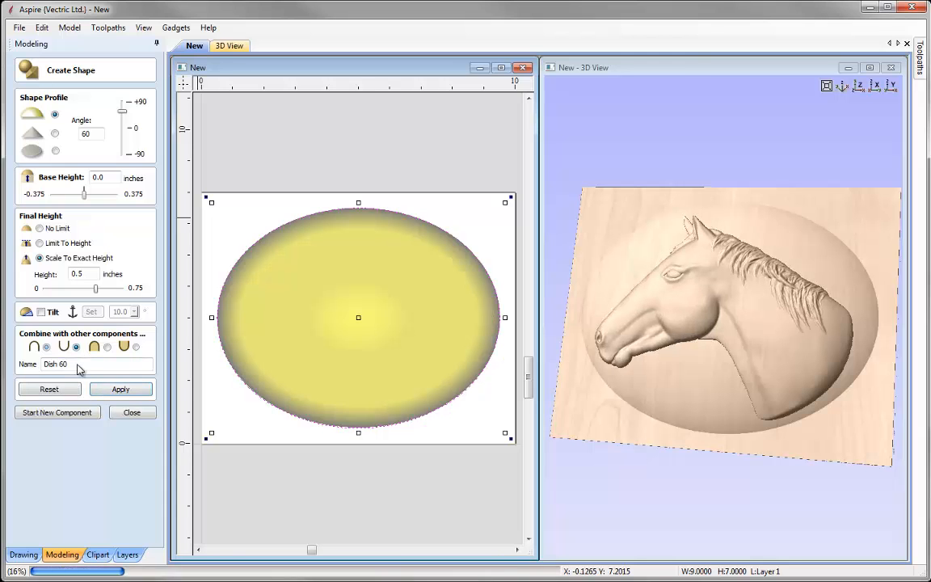
click(132, 412)
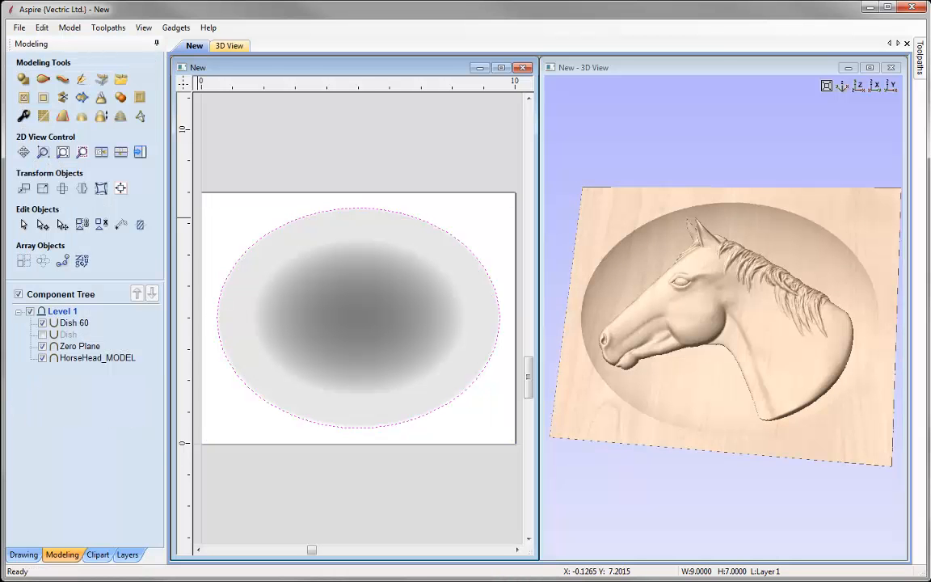
Move the HorseHead_MODEL component's 2D preview to the front.
click(740, 506)
drag(740, 506, 661, 339)
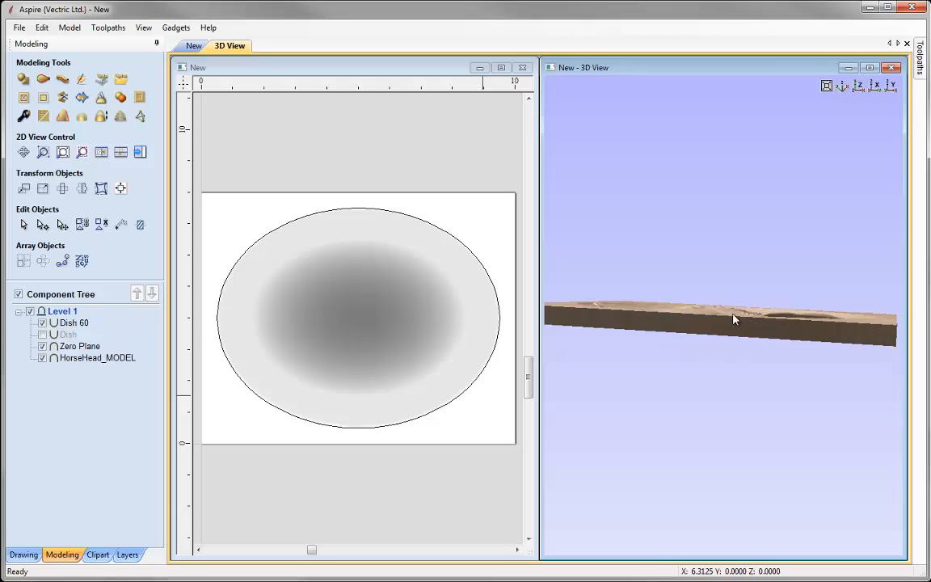
drag(702, 327, 704, 505)
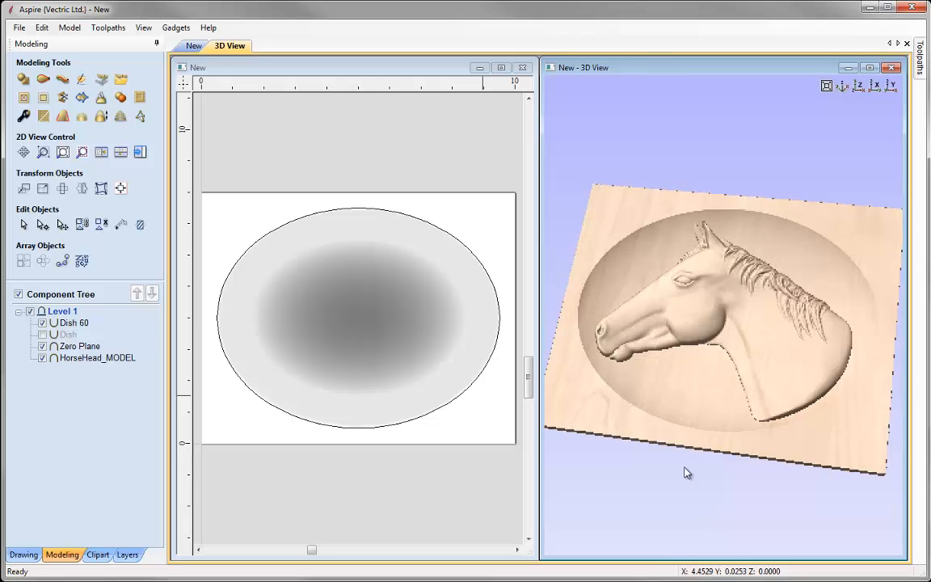
drag(686, 463, 593, 305)
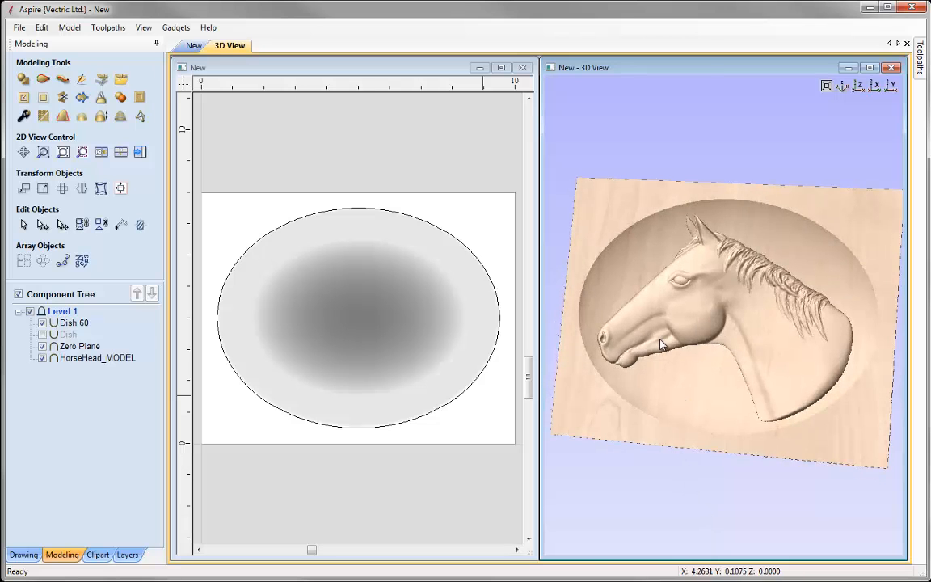
click(91, 360)
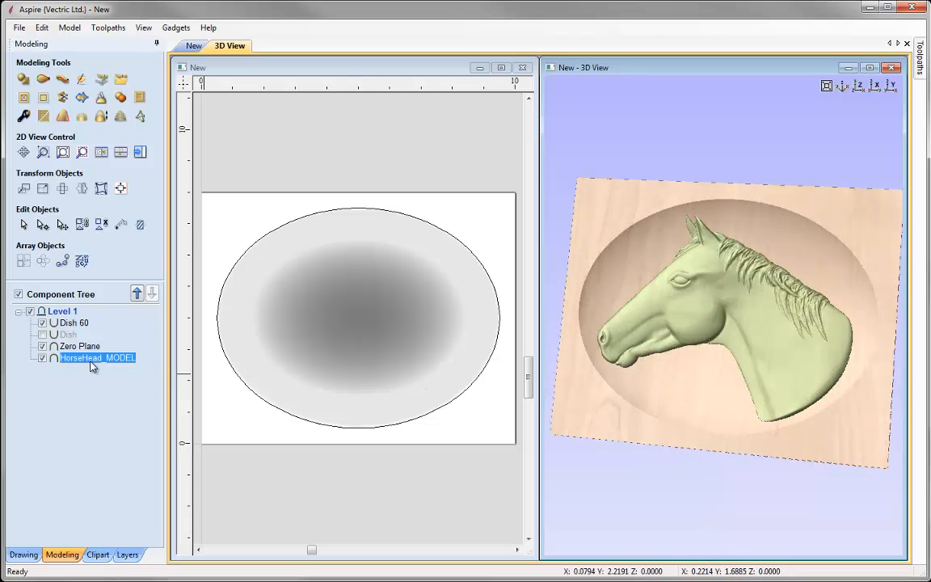
right_click(90, 363)
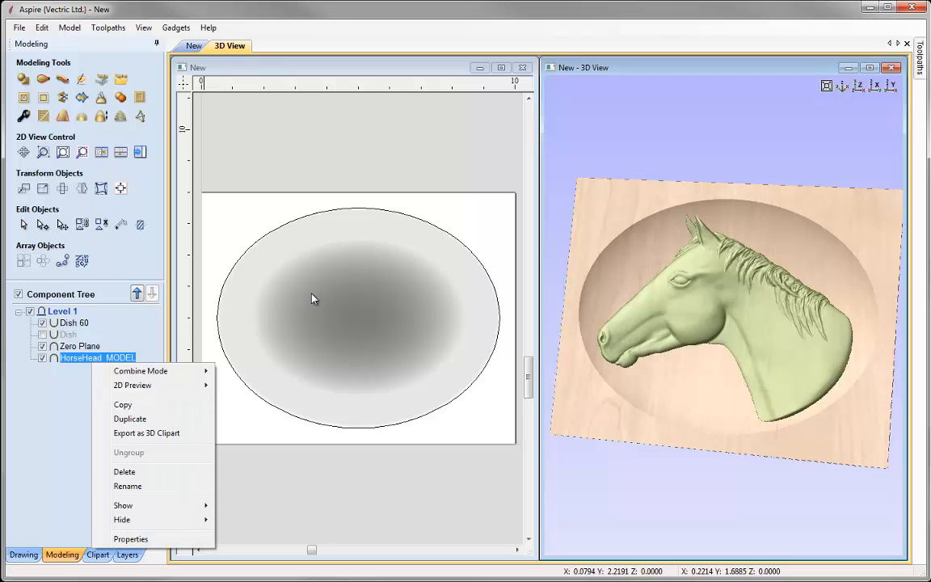
mouse_move(129, 385)
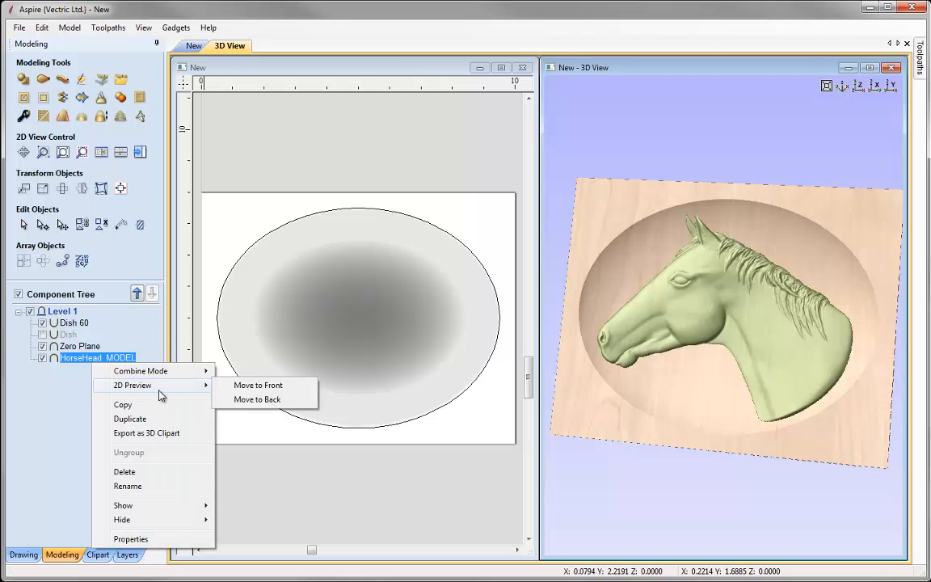
click(271, 386)
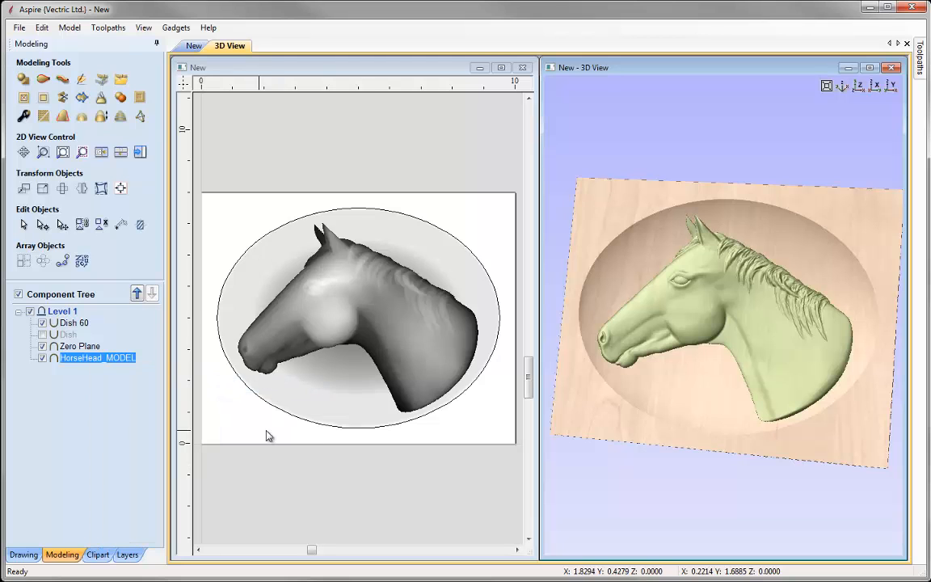
Shrink the horse head about its centre to about 6.55 by 5.17 inches and check the model's height range.
click(416, 316)
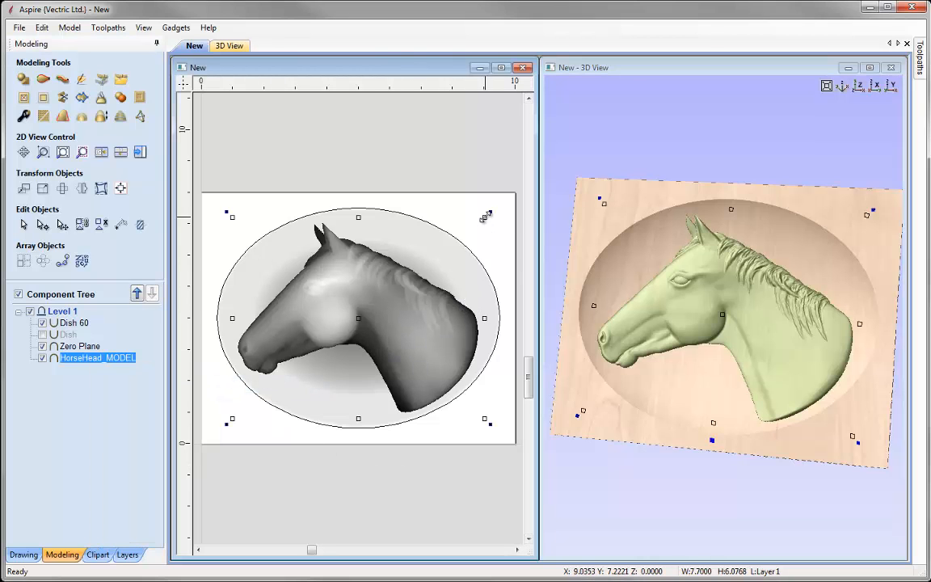
drag(484, 215, 472, 229)
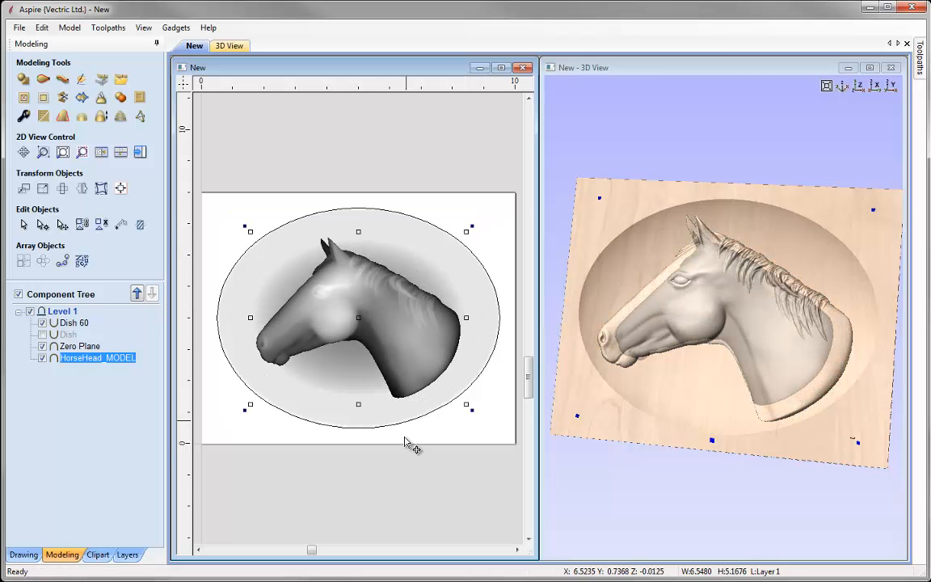
drag(714, 491, 733, 235)
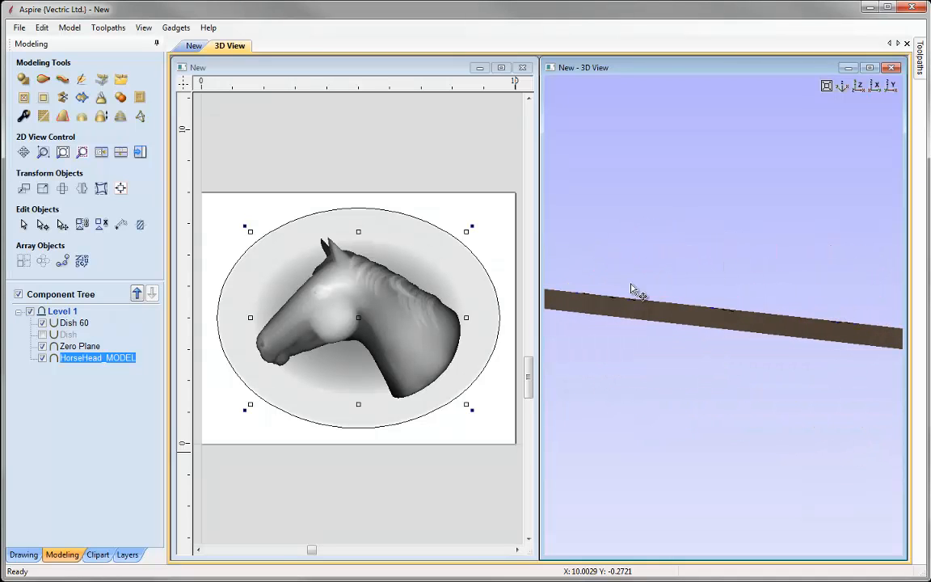
drag(703, 324, 692, 529)
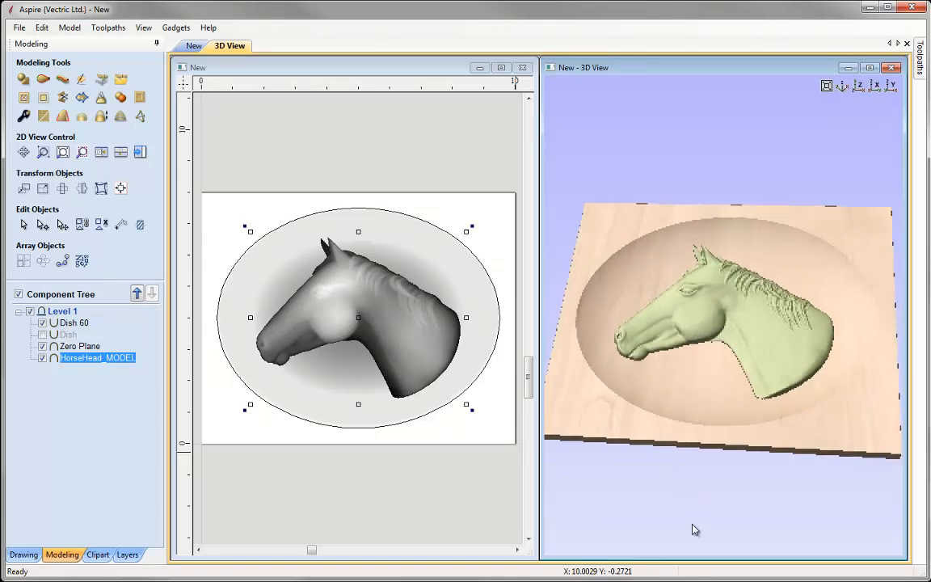
click(101, 118)
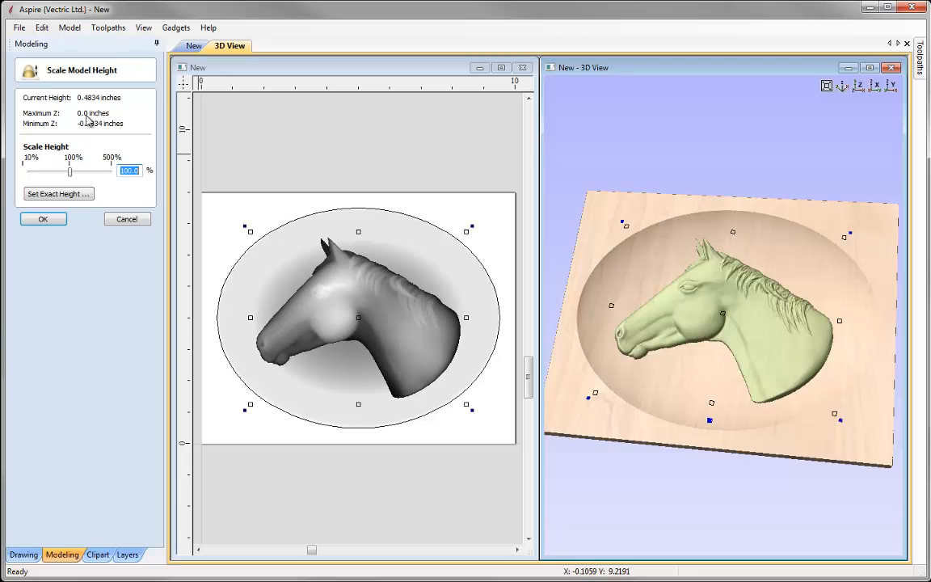
Finish the model height check without rescaling and undo the horse head's last size change.
click(43, 219)
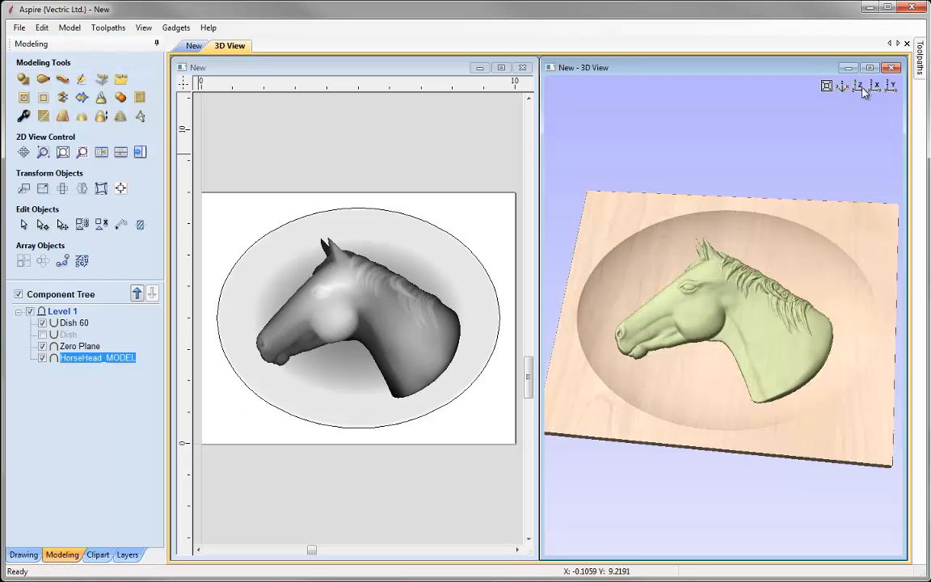
click(860, 88)
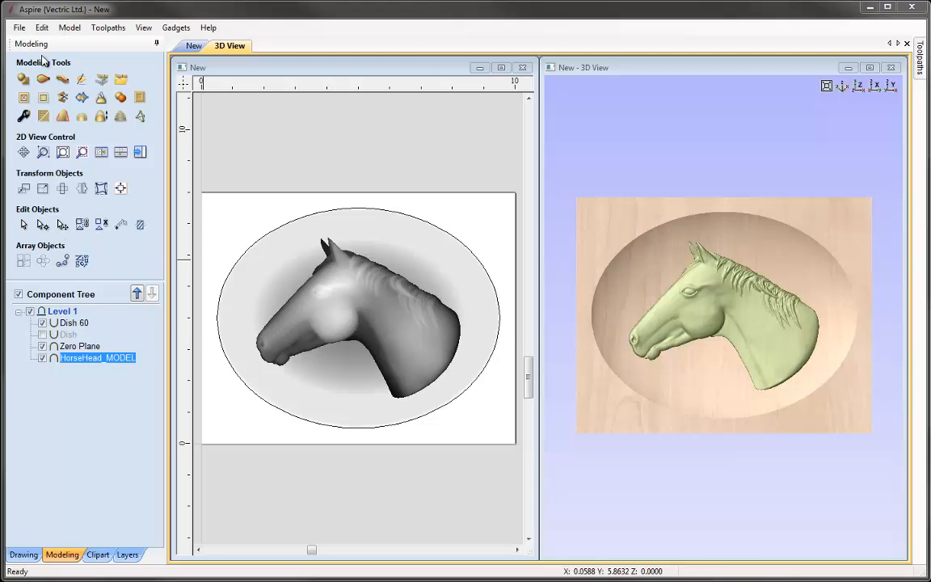
click(42, 27)
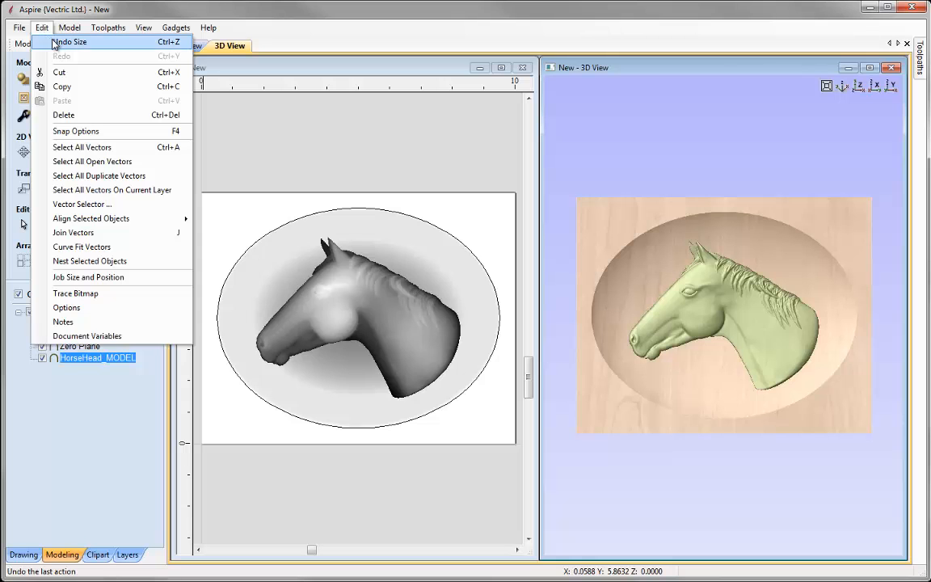
click(55, 42)
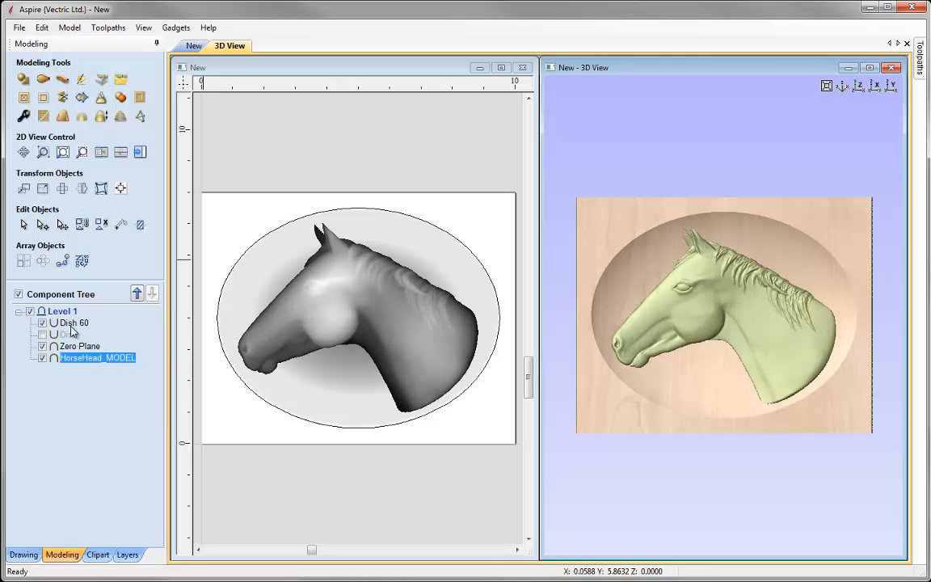
Delete the Dish 60 component and show the original Dish component again.
click(71, 323)
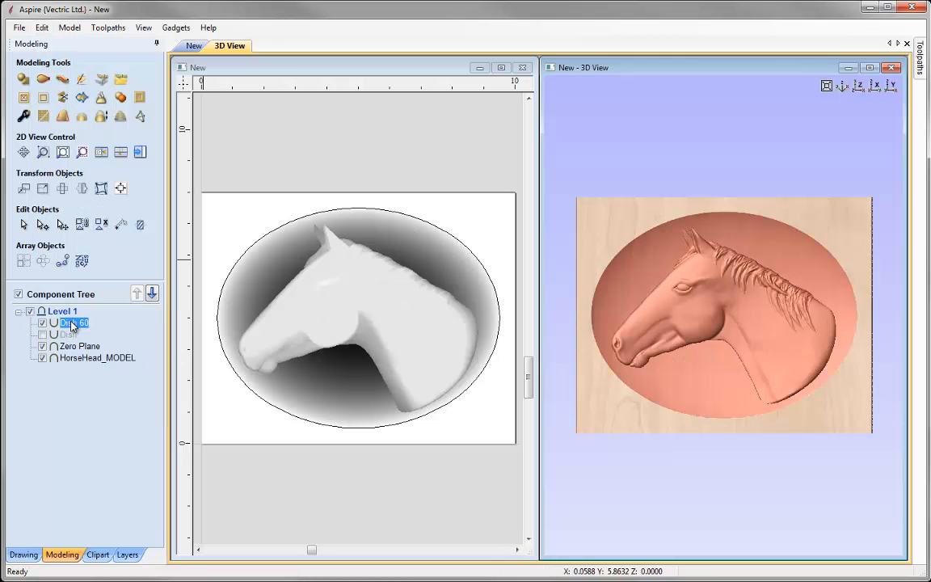
key(Delete)
click(43, 323)
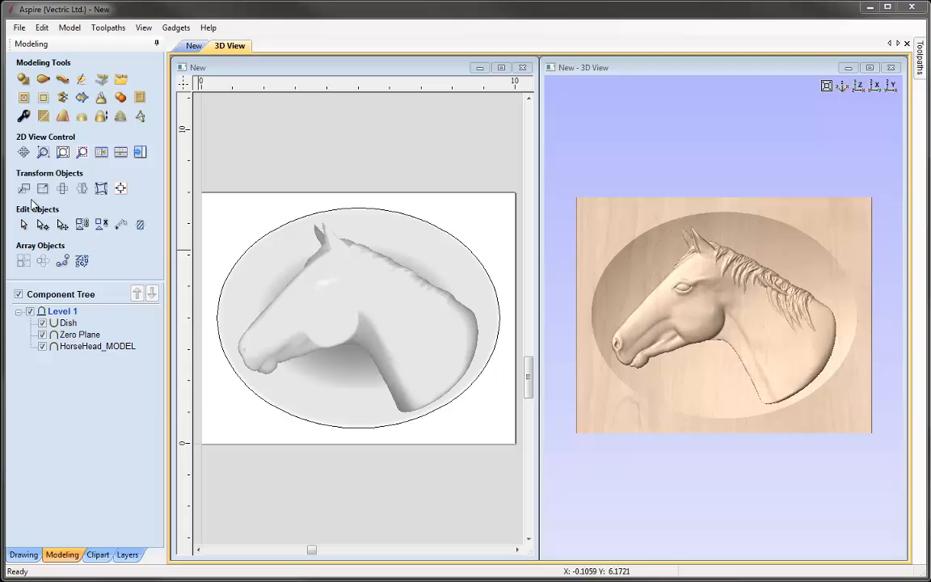
Rename the existing Level 1 in the component tree to Horse.
right_click(64, 313)
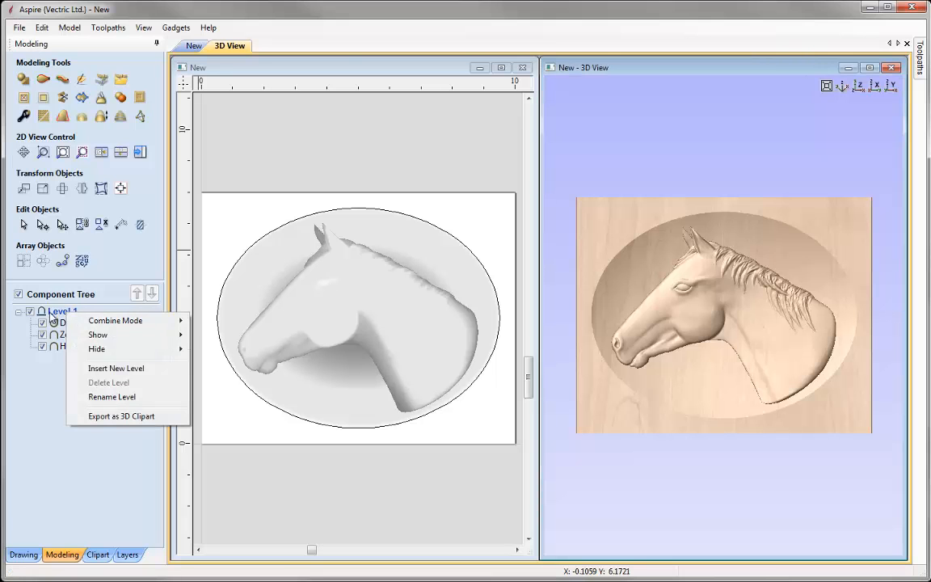
click(113, 397)
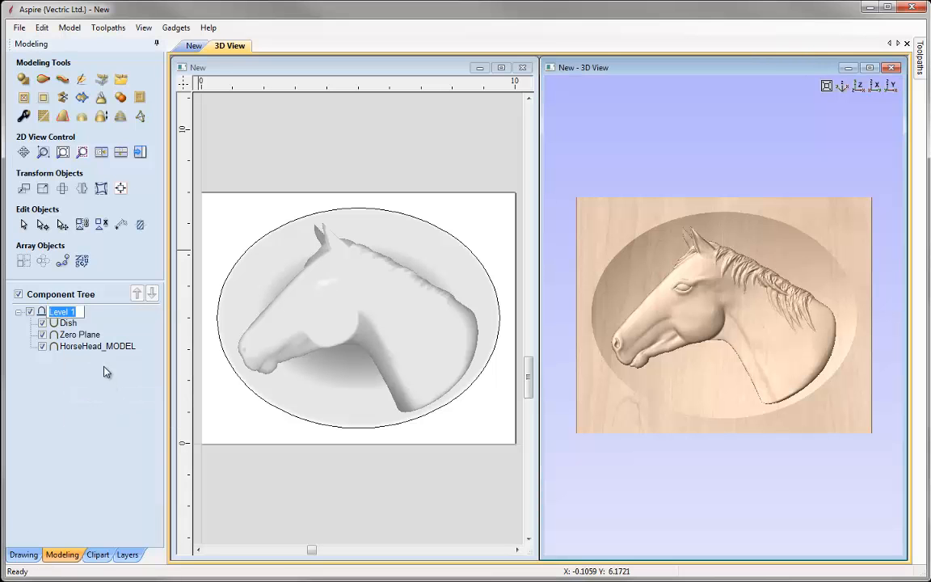
text(Horse)
key(Return)
Insert a new level above the Horse level and name it Multiply.
right_click(64, 315)
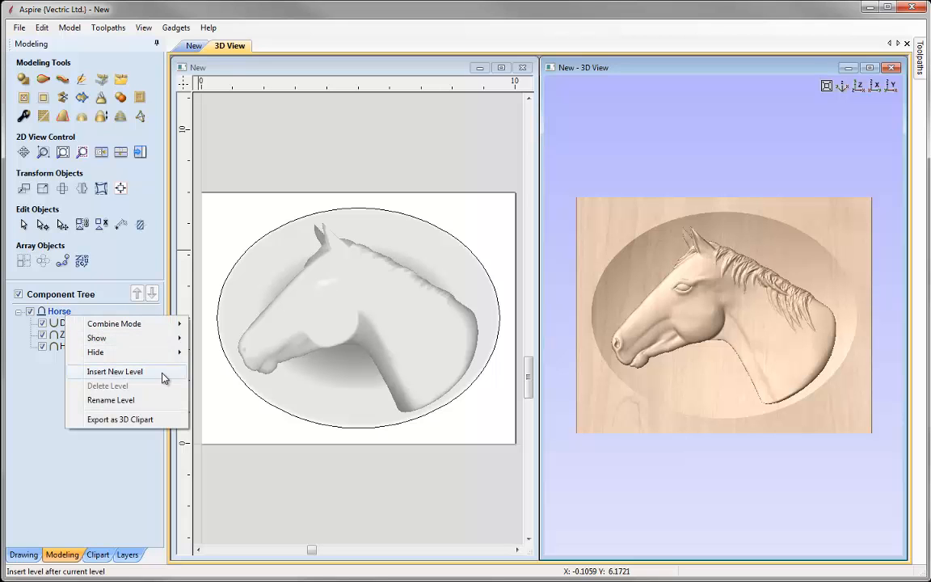
click(115, 372)
right_click(60, 320)
click(114, 400)
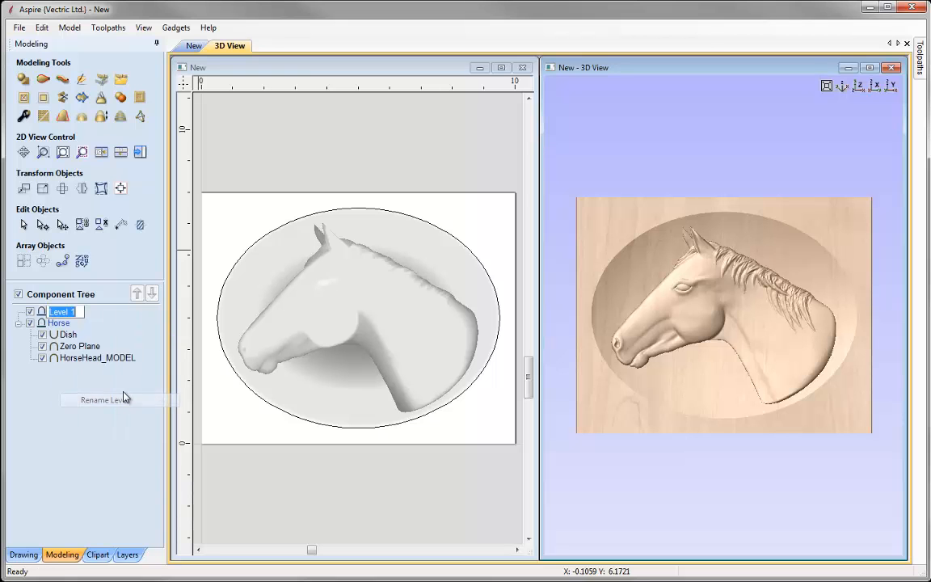
text(M)
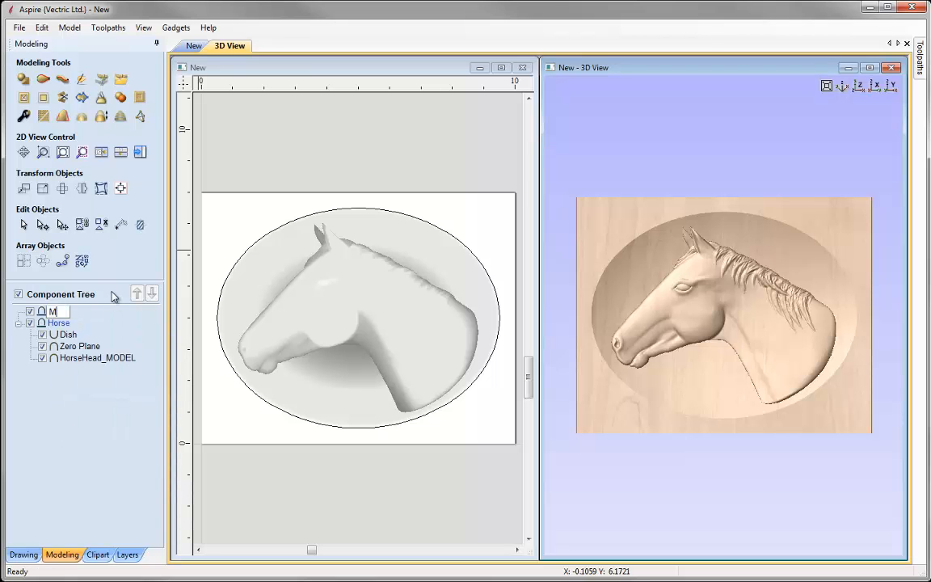
text(ultiply)
key(Return)
Insert another new level above the Multiply level and name it Dish.
right_click(64, 314)
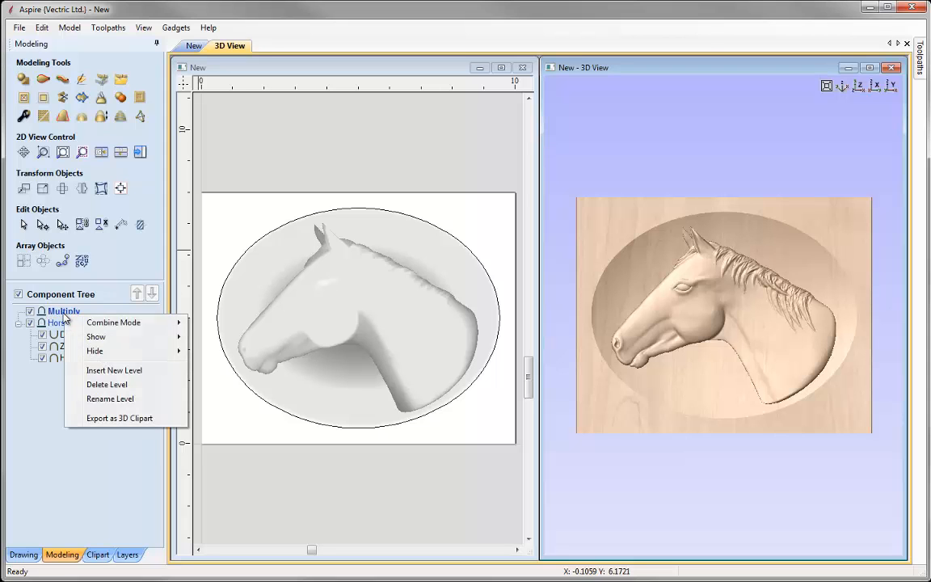
click(123, 370)
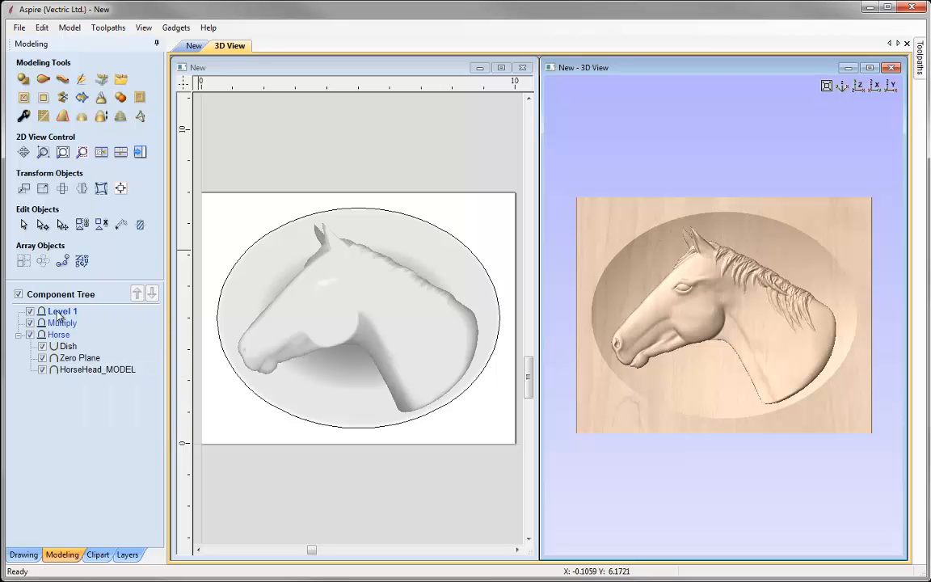
right_click(60, 314)
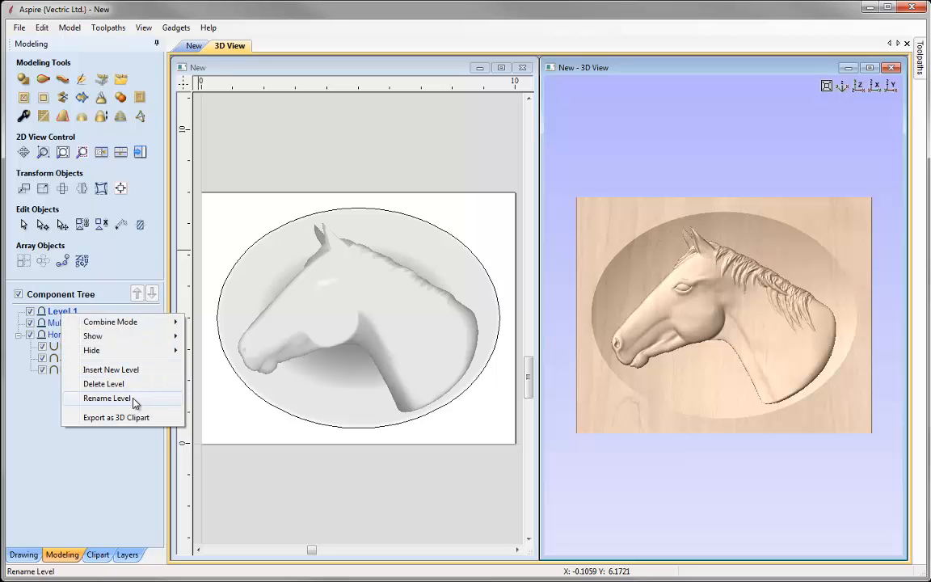
click(106, 398)
text(Dish)
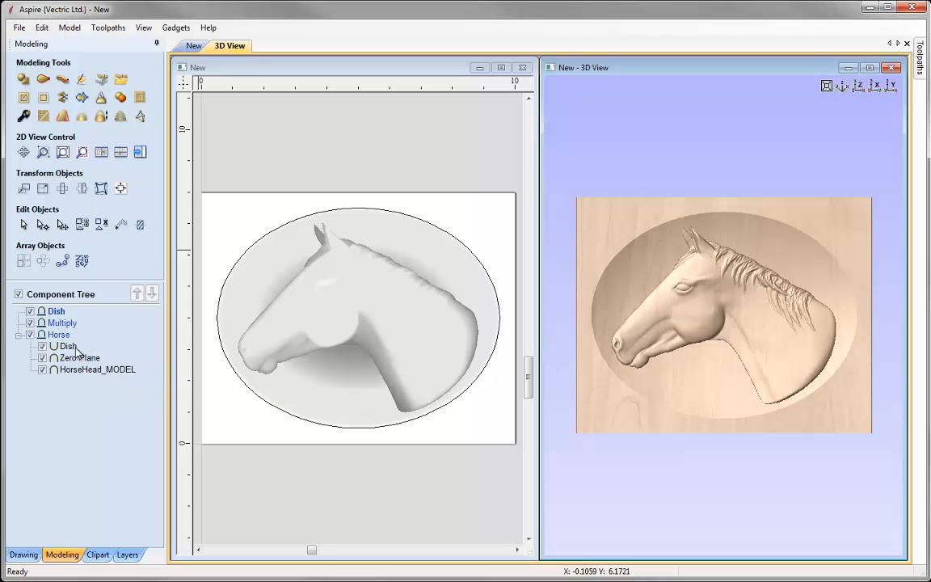
Move the Dish and Zero Plane components from the Horse level into the Dish level.
click(70, 347)
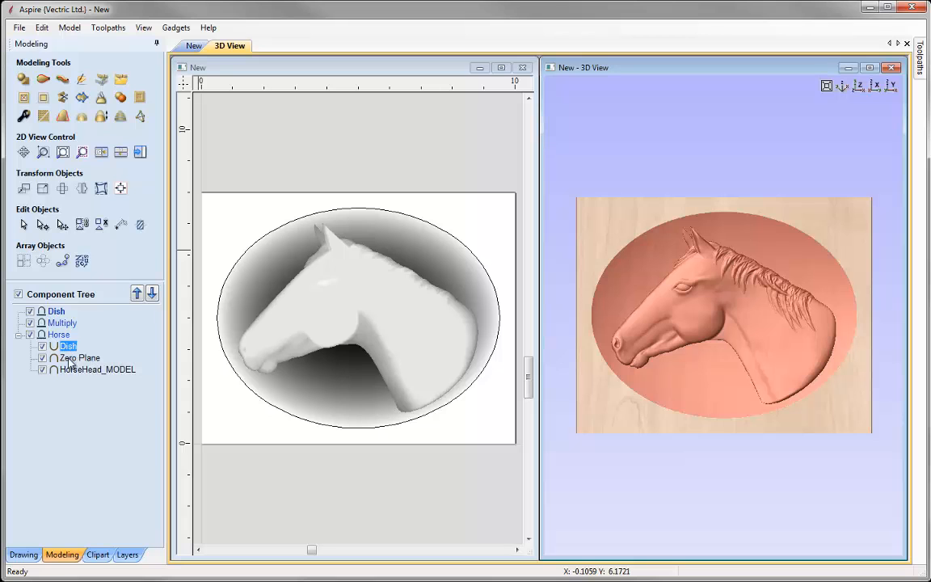
ctrl+click(79, 359)
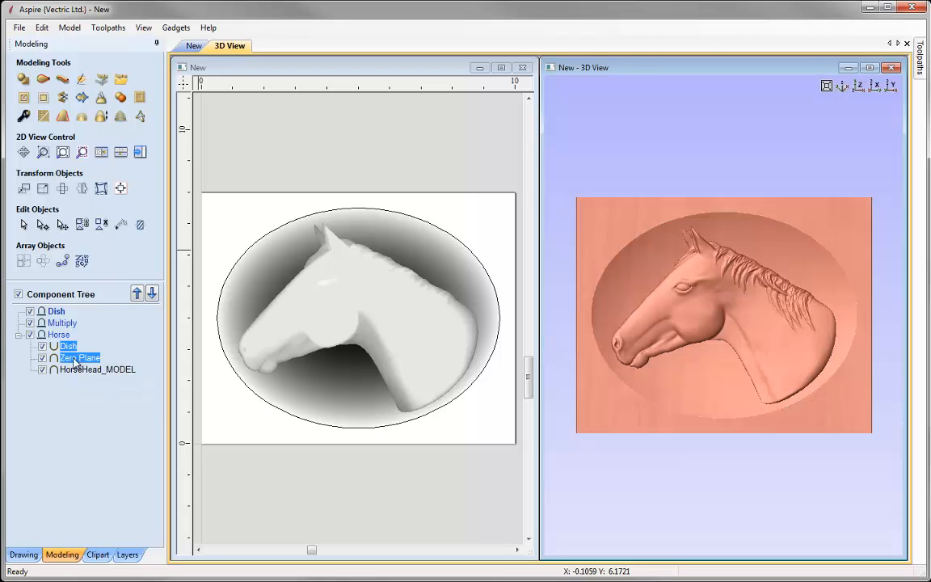
mouse_move(72, 344)
drag(72, 343, 55, 312)
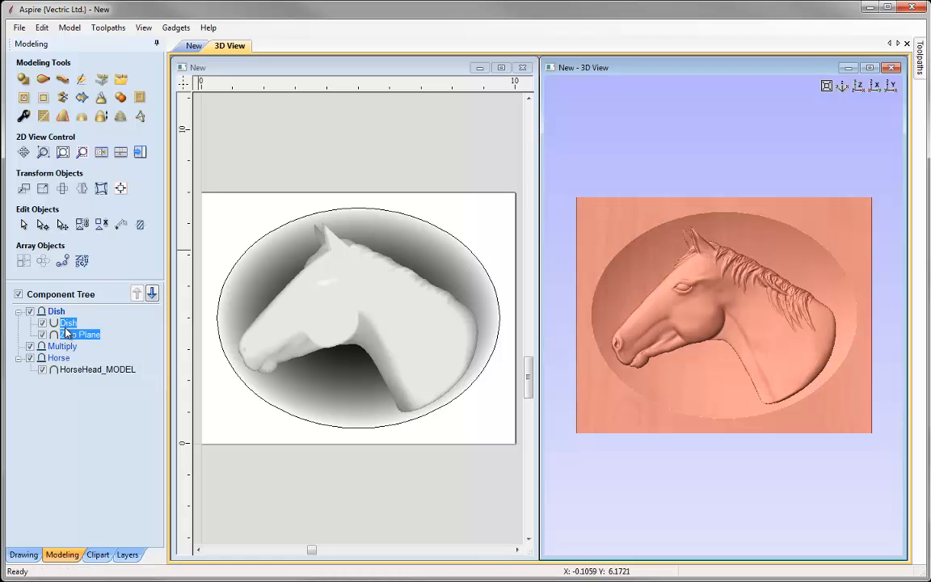
Duplicate the Dish and Zero Plane components and move one of each into the Multiply level.
right_click(67, 326)
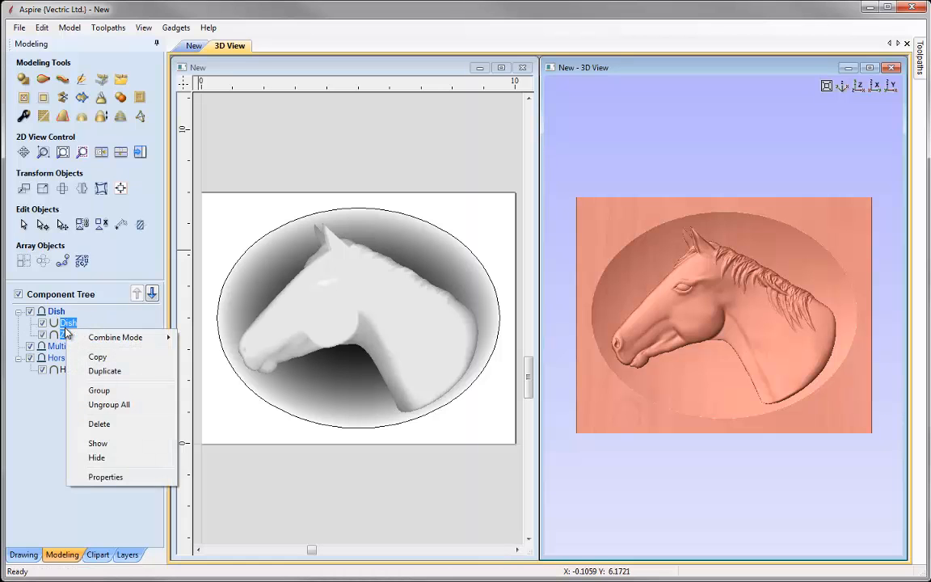
click(117, 373)
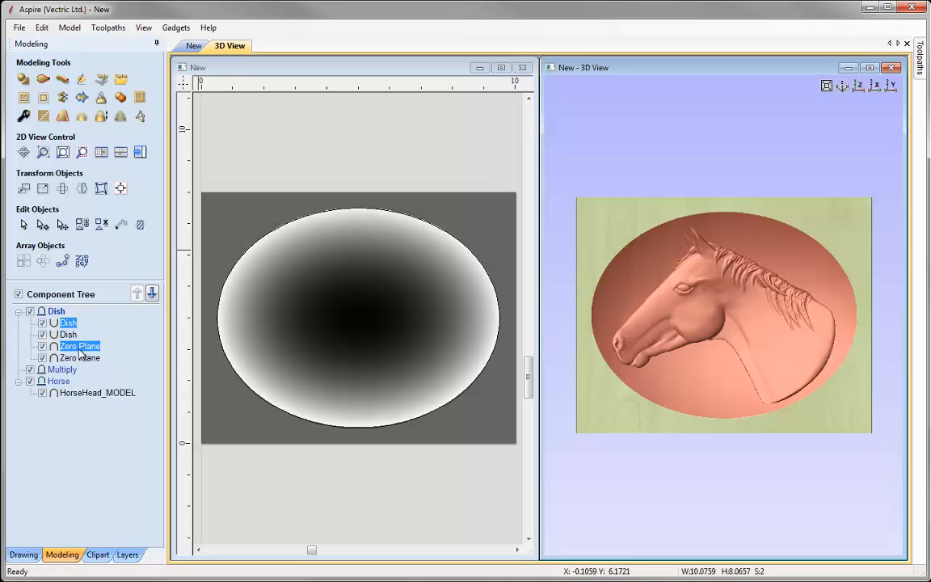
drag(68, 328, 62, 369)
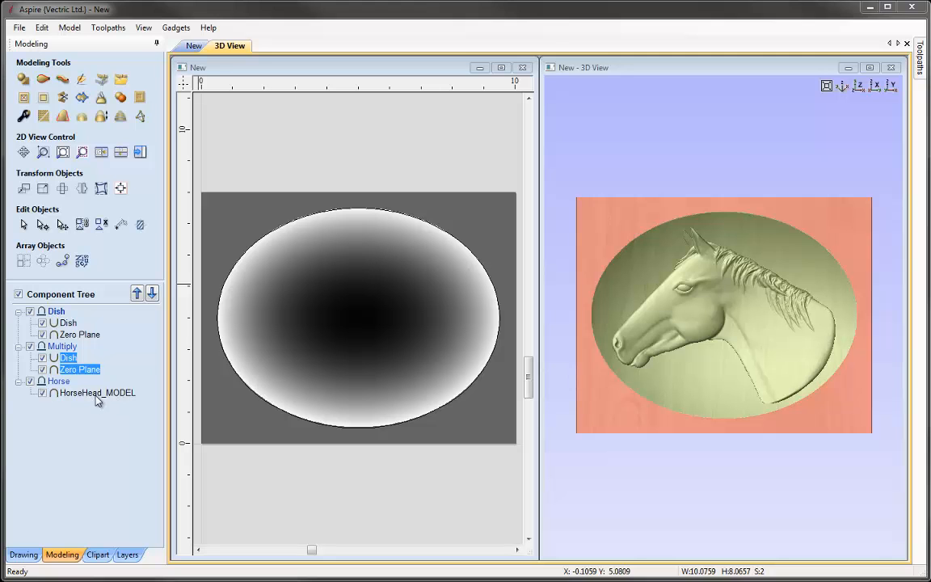
Hide the Horse and Dish levels and make the Multiply level active.
click(30, 382)
click(30, 311)
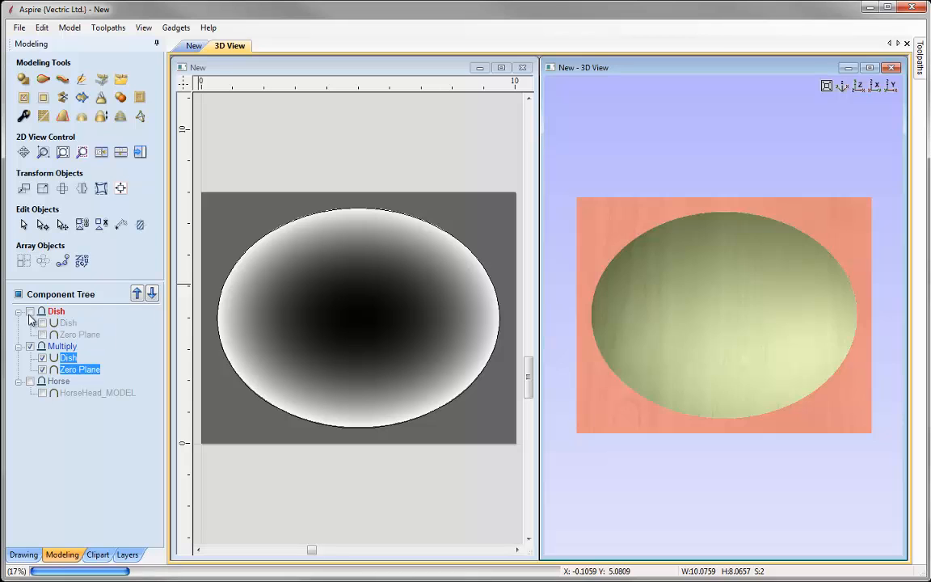
click(62, 346)
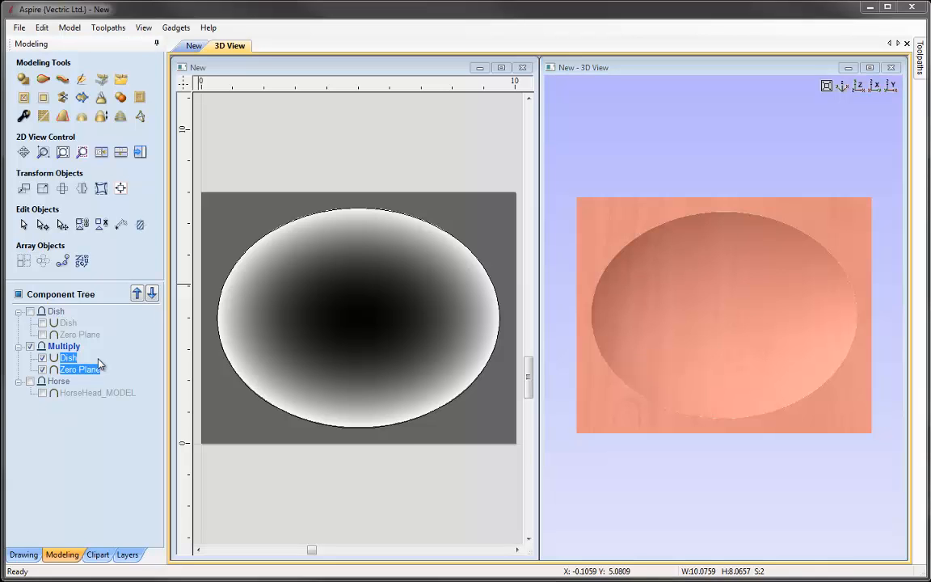
Set the Multiply level's Dish component to add to other components with a shape height of 1.0 inch.
click(72, 359)
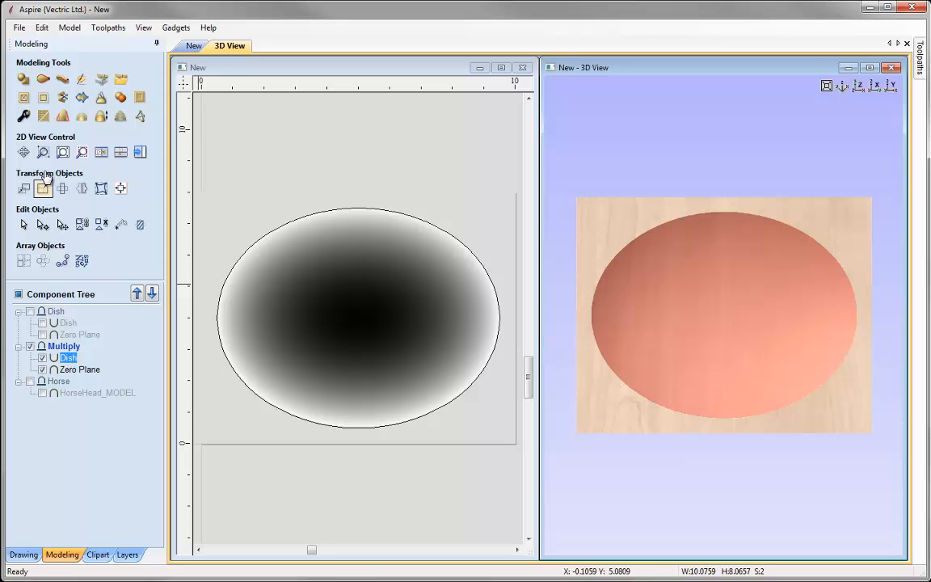
click(25, 117)
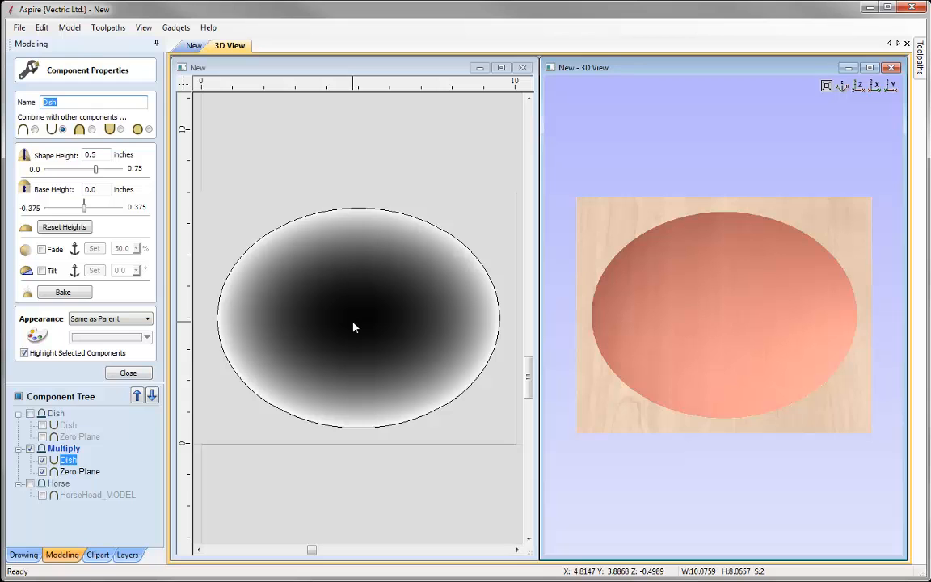
click(35, 130)
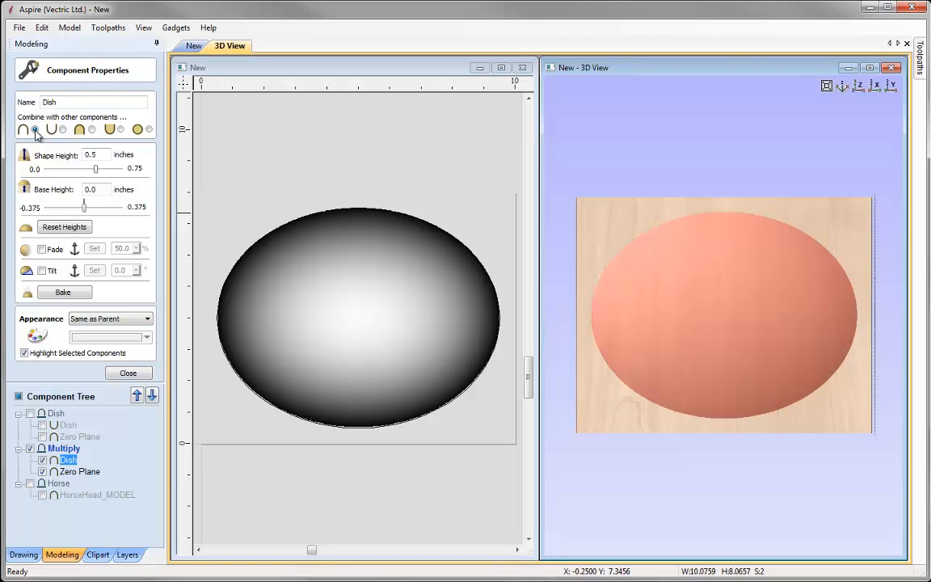
double_click(100, 154)
key(Return)
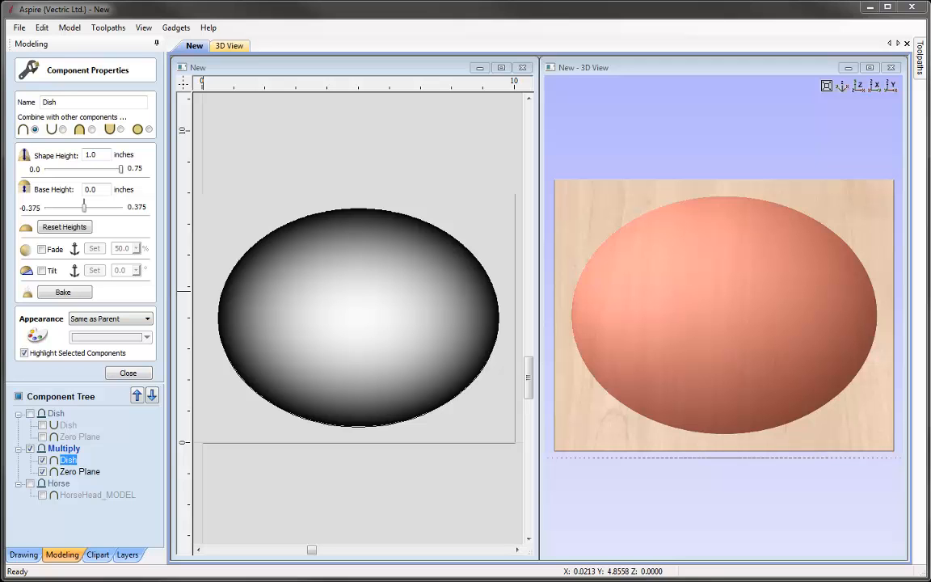
Rename the Multiply level's Dish component to Dome and close its properties.
drag(62, 102, 46, 101)
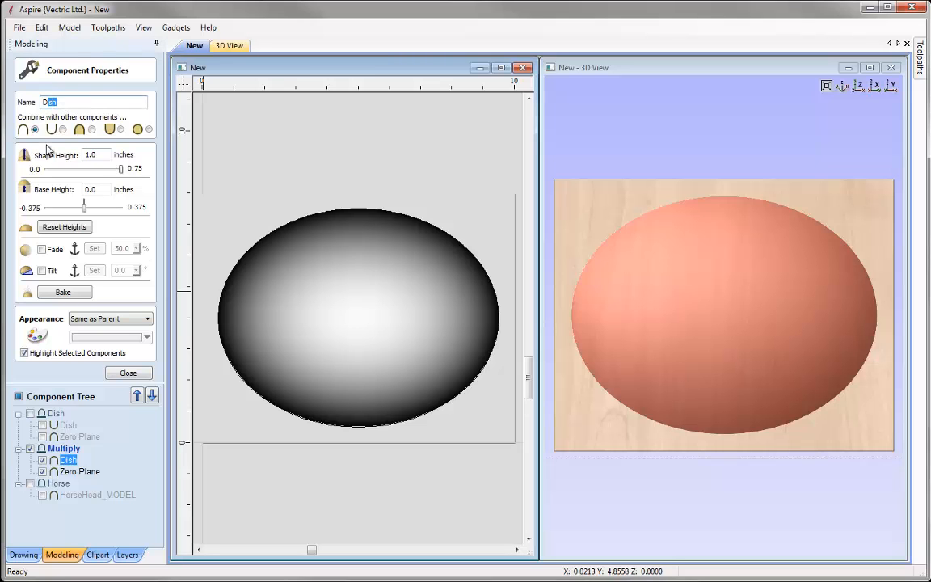
text(ome)
click(126, 372)
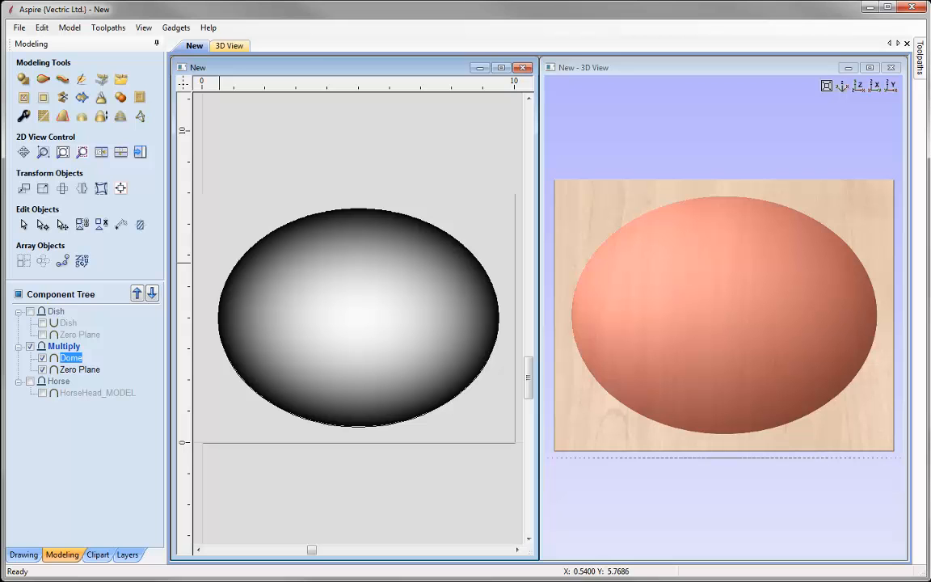
Change the Multiply level's combine mode to Multiply.
right_click(67, 348)
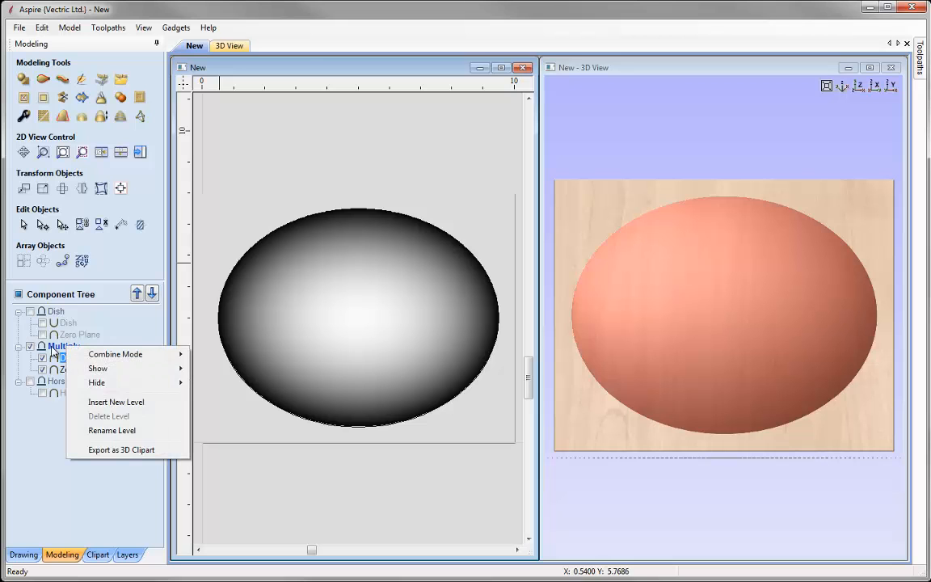
mouse_move(158, 357)
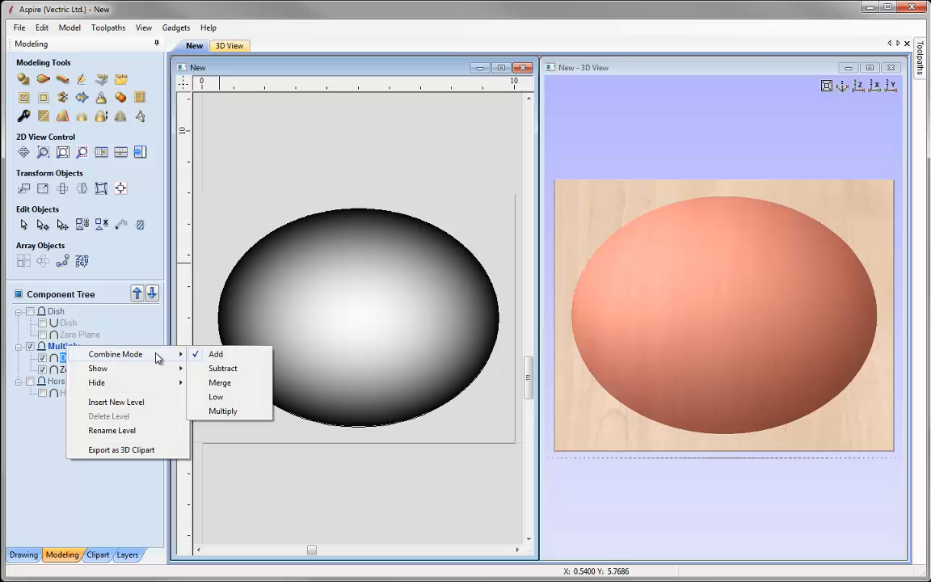
click(237, 411)
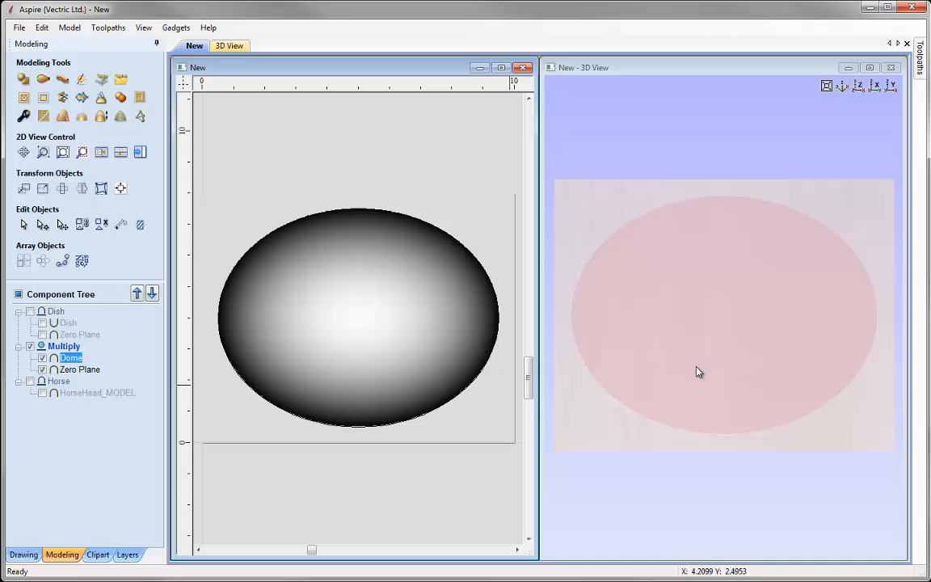
Show only the Horse level by hiding the Multiply level, and maximize the 3D view to examine it.
click(30, 347)
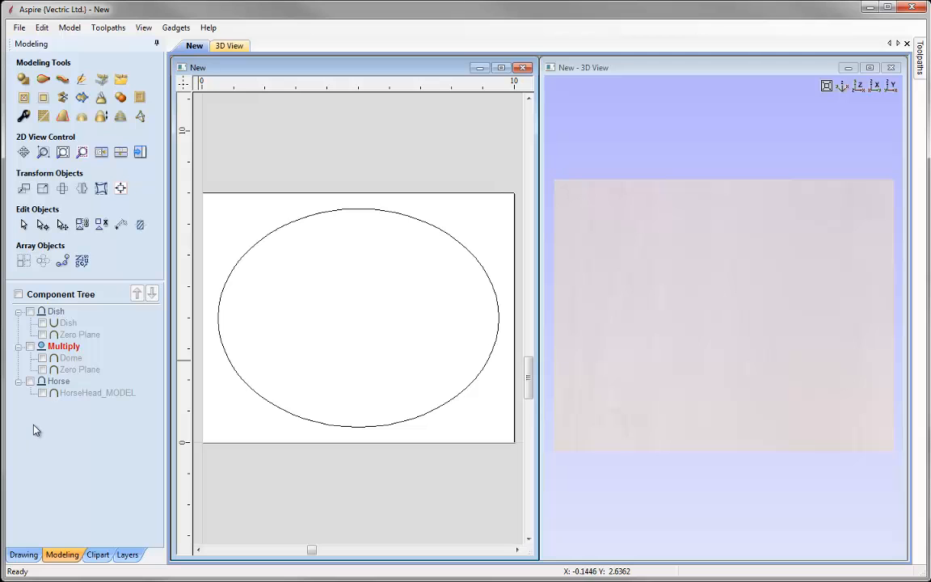
click(30, 382)
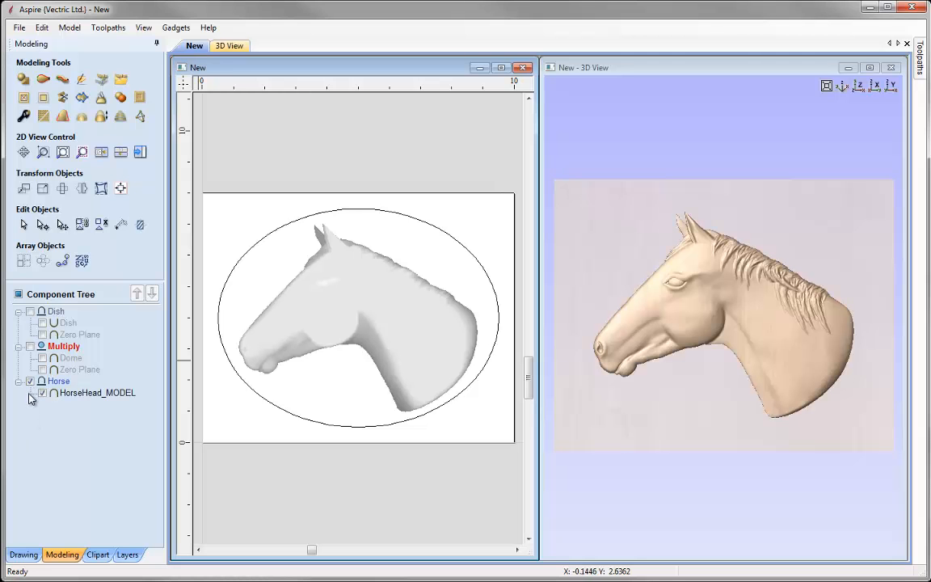
click(870, 67)
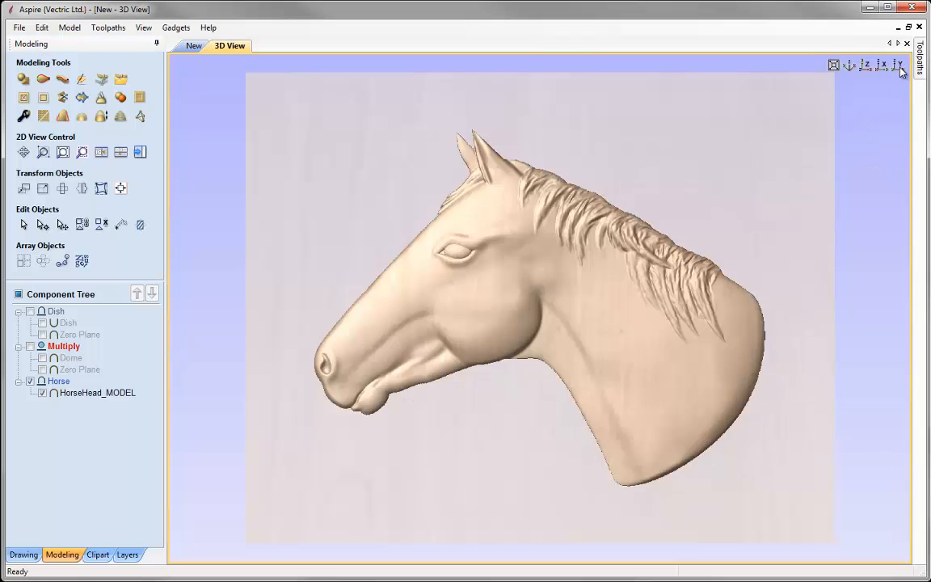
Show the Multiply and Dish levels together with the Horse level, and examine the combined relief from the side and above.
click(900, 66)
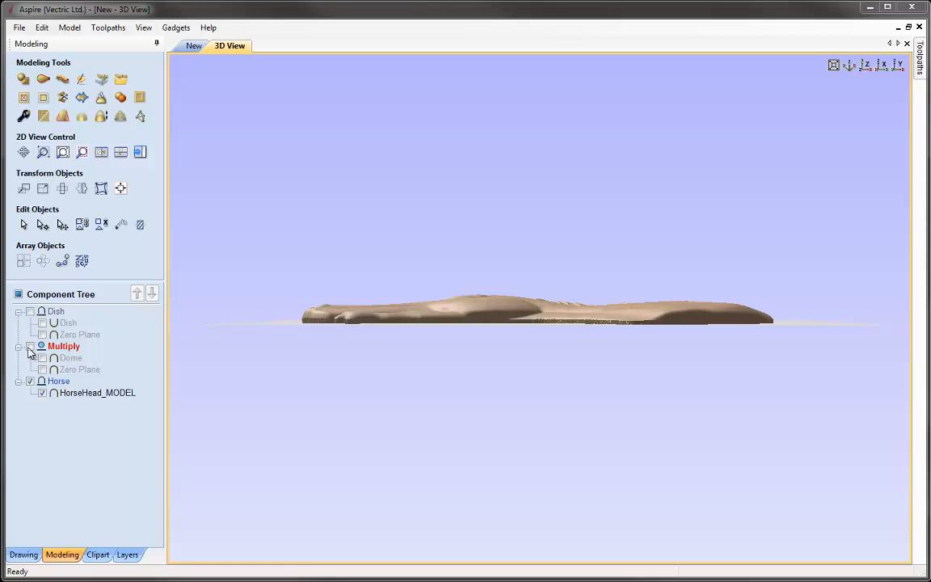
click(30, 346)
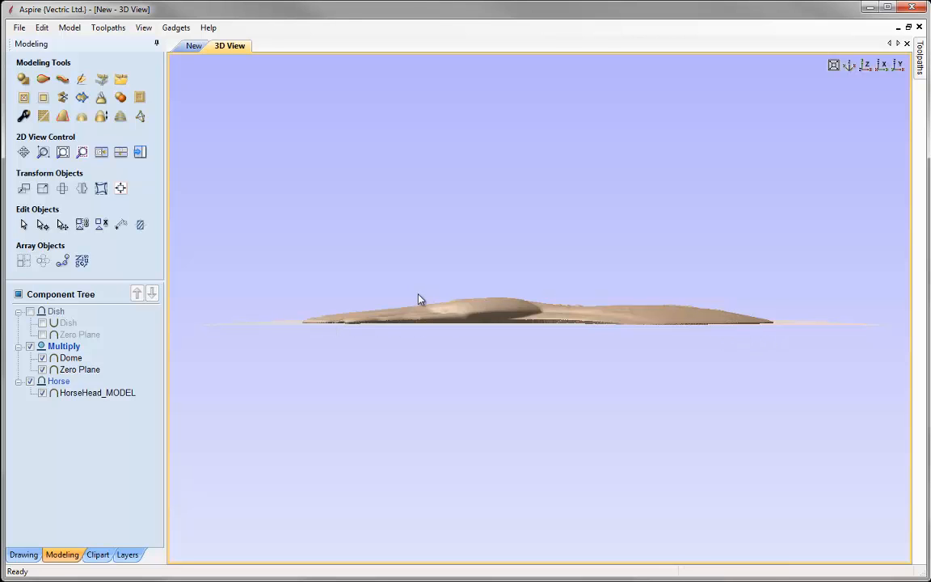
drag(626, 317, 586, 466)
drag(575, 257, 588, 260)
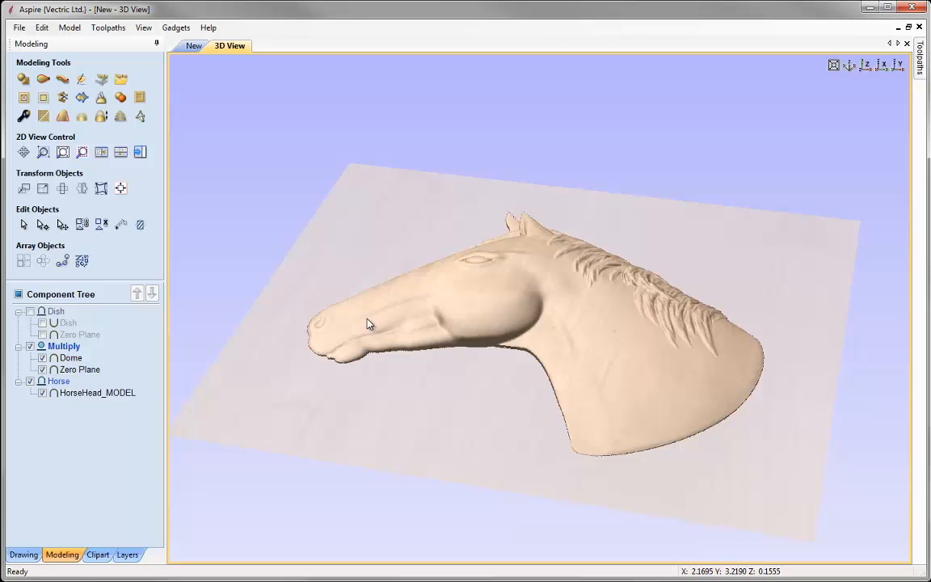
click(30, 311)
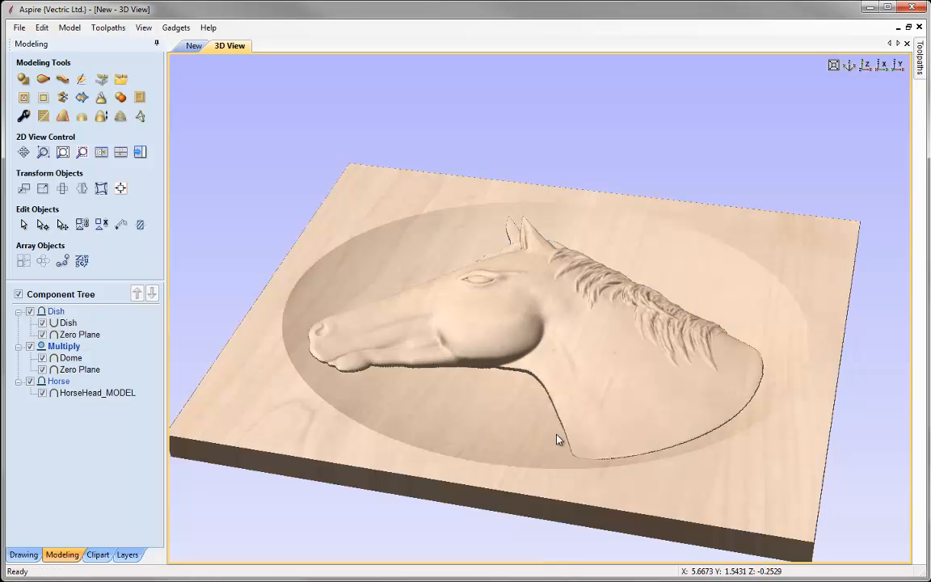
drag(575, 372, 539, 477)
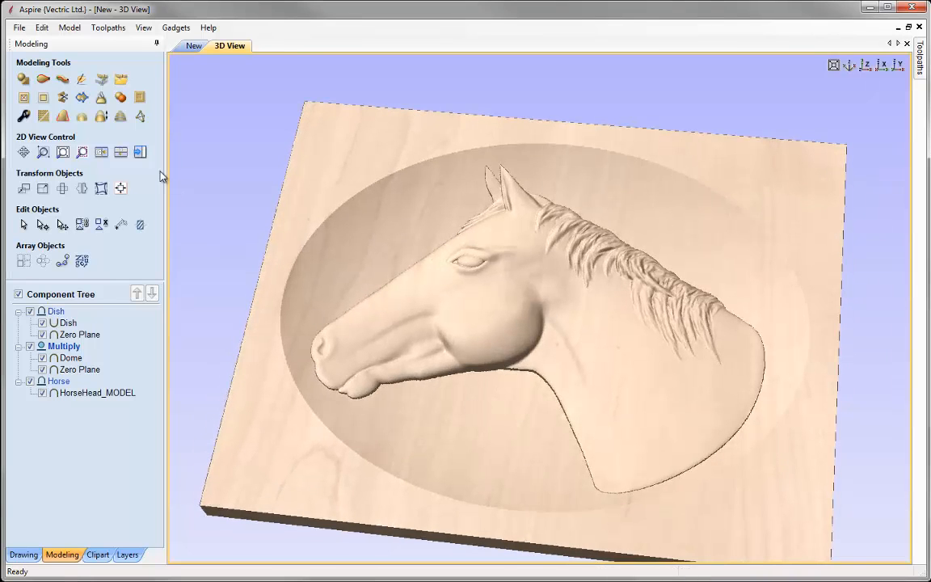
Check the overall model height, and examine where the HorseHead_MODEL, Dish and Dome components lie in the relief.
click(100, 117)
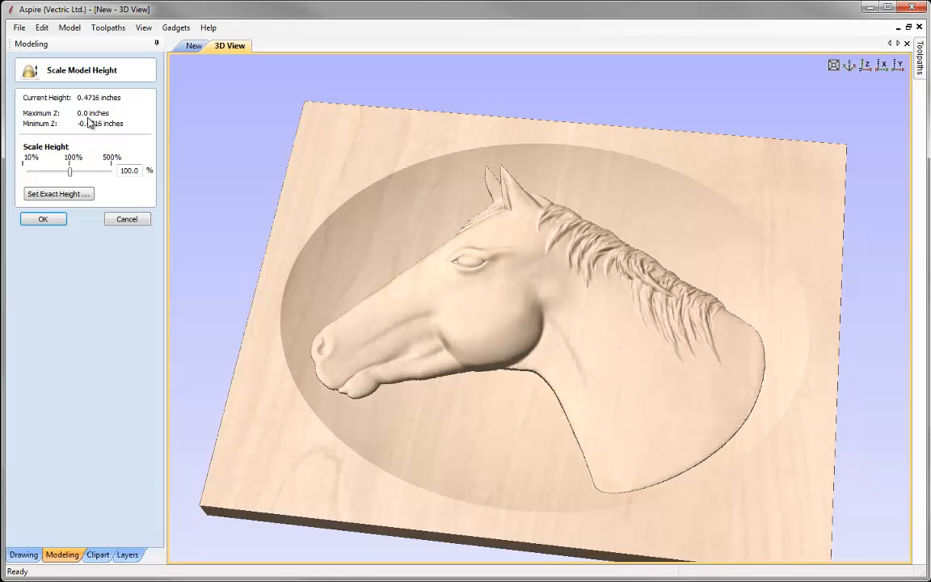
click(45, 217)
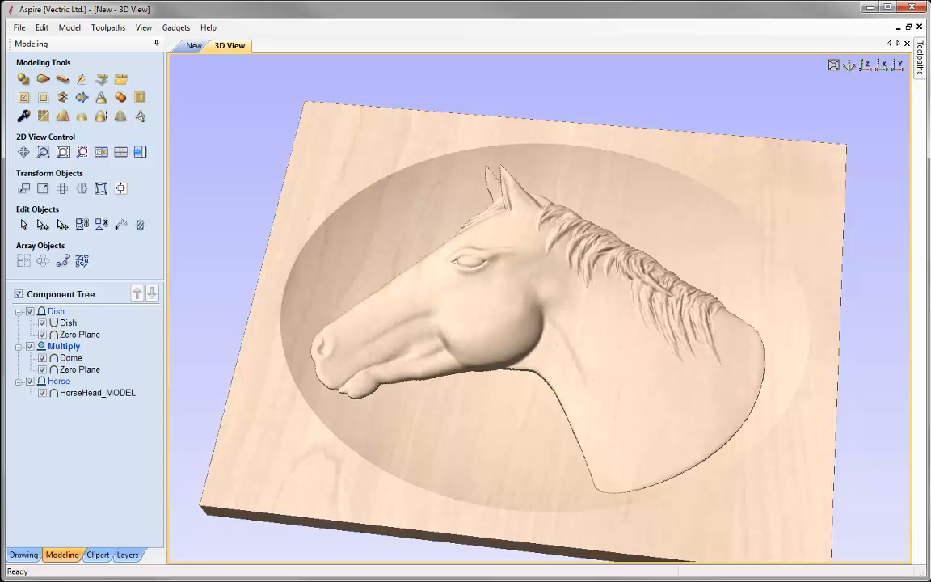
click(102, 393)
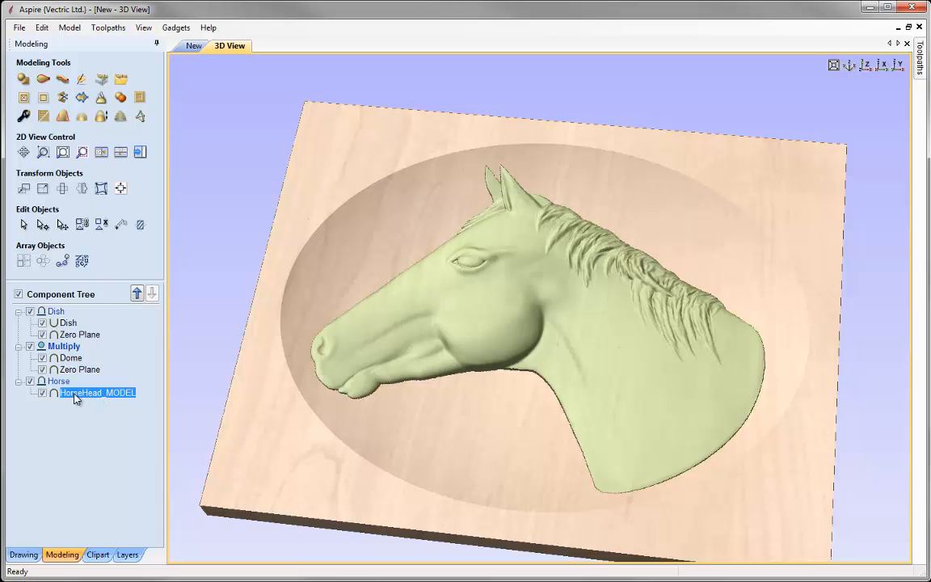
click(68, 323)
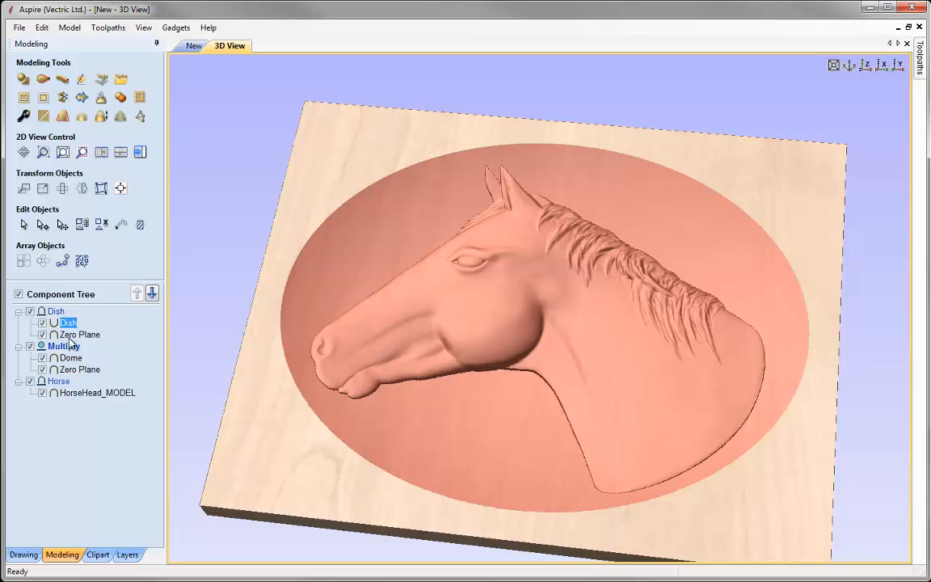
click(65, 358)
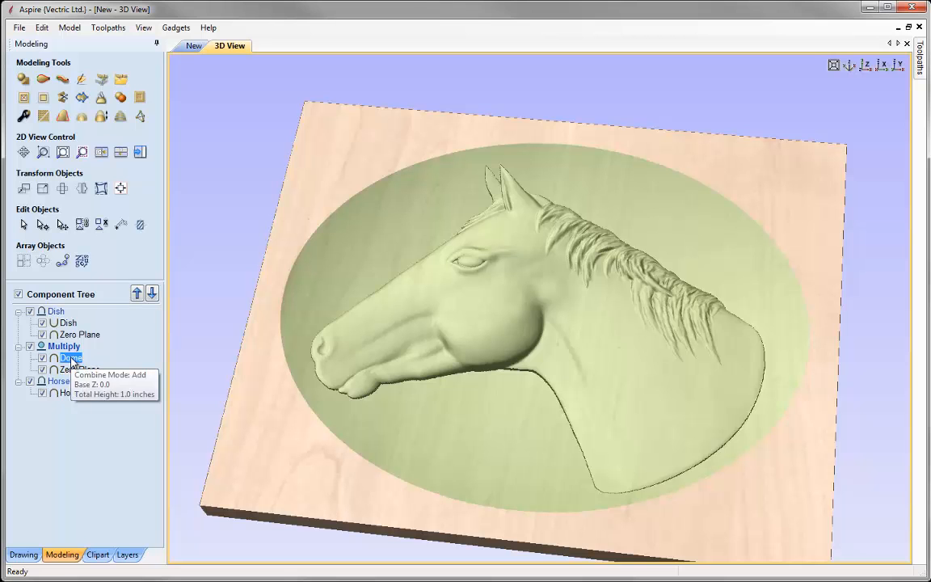
click(68, 323)
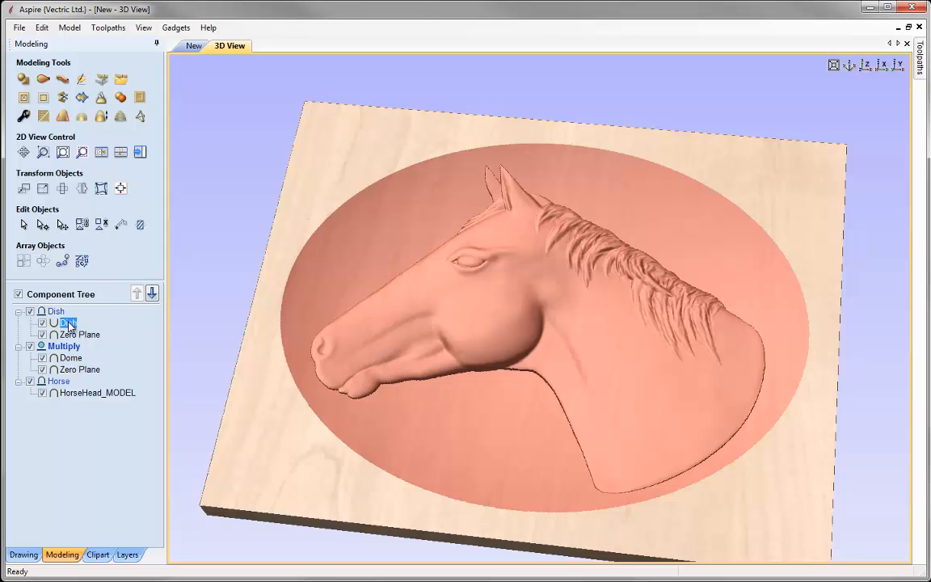
click(68, 322)
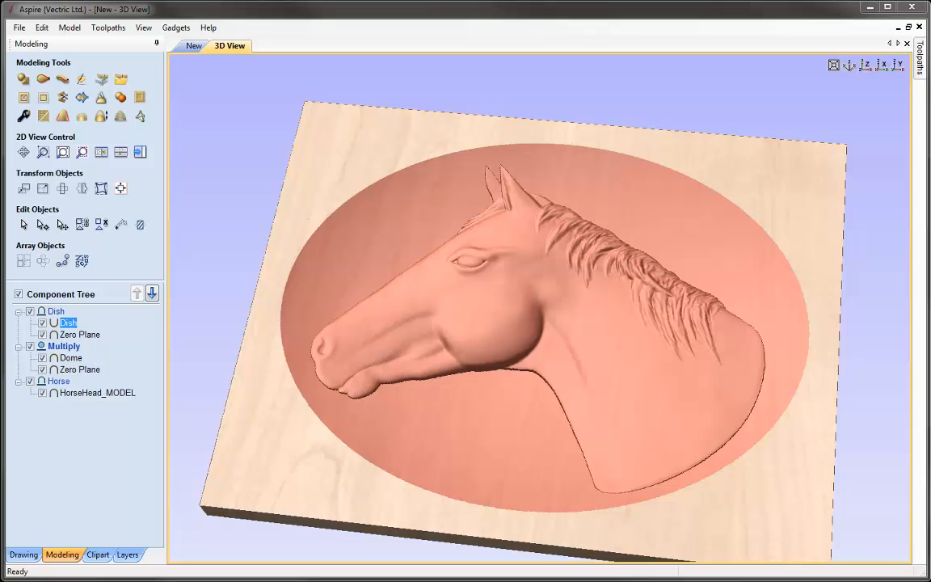
Tile the 2D and 3D views side by side and change the 2D preview of HorseHead_MODEL so it stands out over the dish.
click(101, 152)
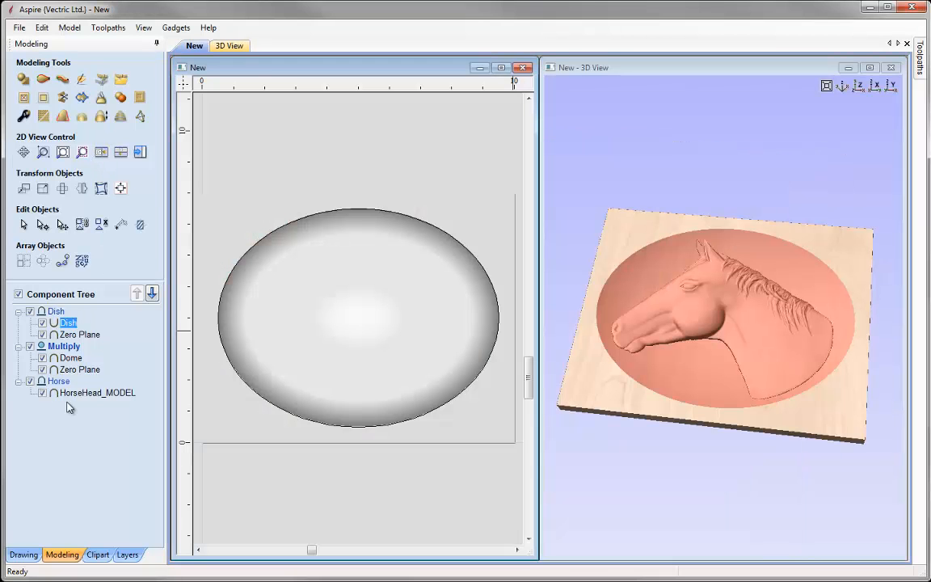
click(106, 394)
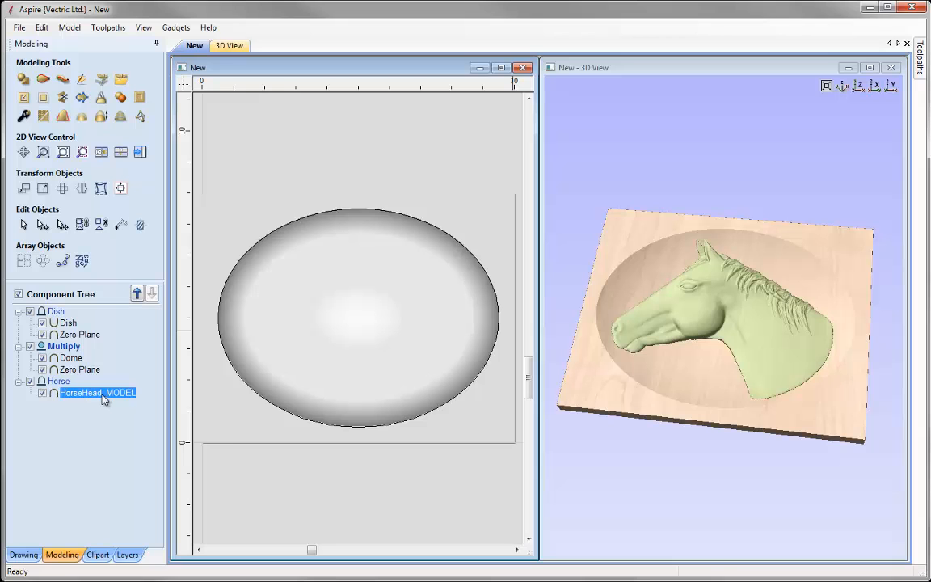
right_click(105, 395)
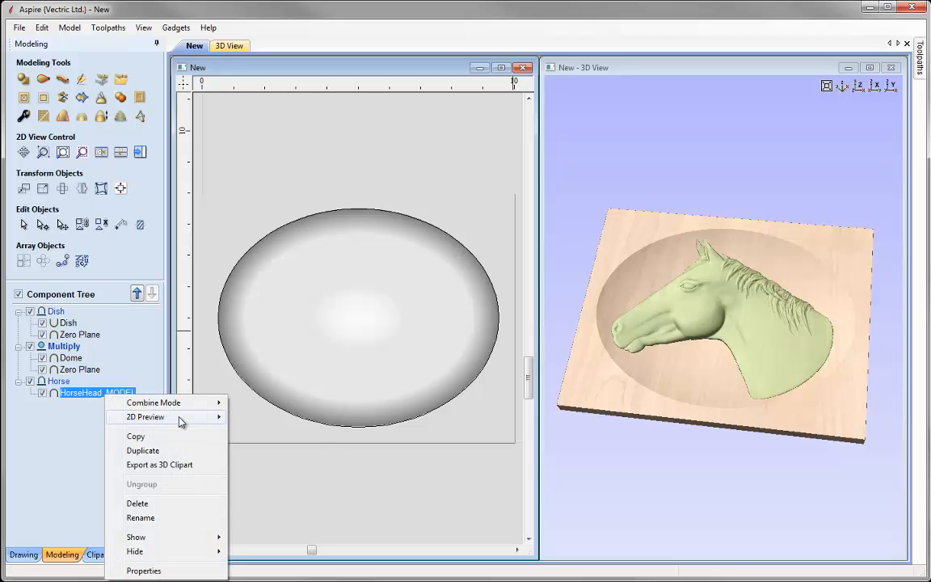
mouse_move(210, 420)
click(300, 419)
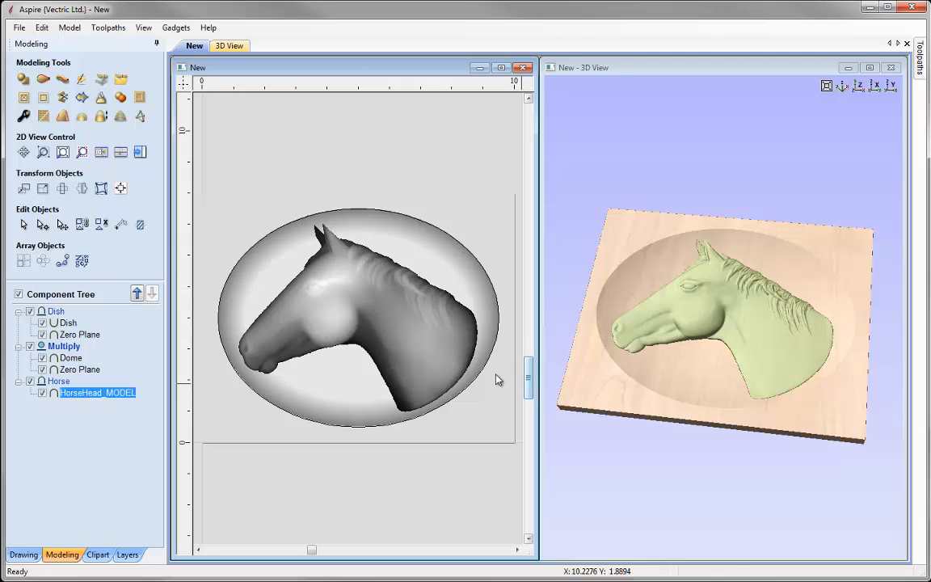
Move the horse head right so its neck overlaps the oval's edge, and enlarge it to about 8.09 x 6.38 inches.
click(354, 313)
drag(347, 312, 365, 307)
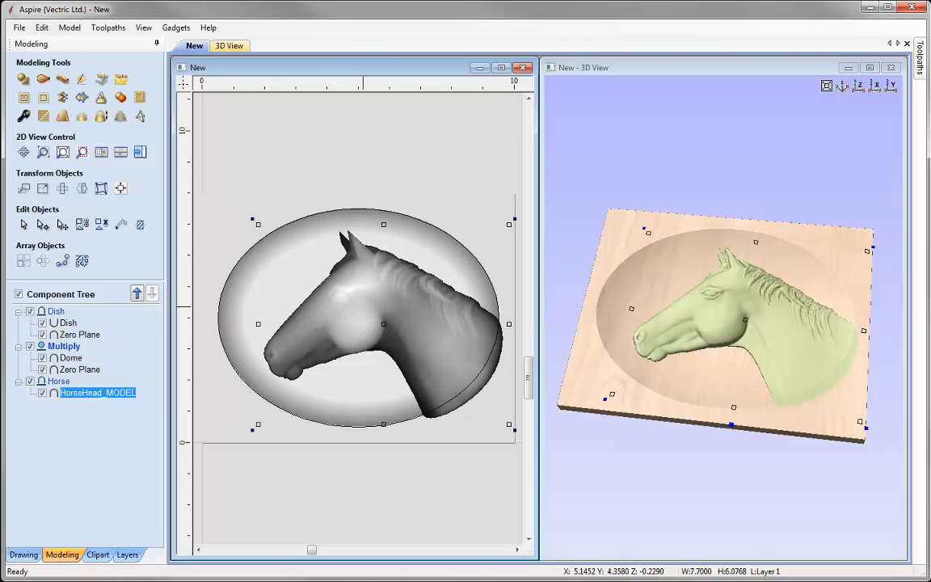
drag(860, 450, 852, 442)
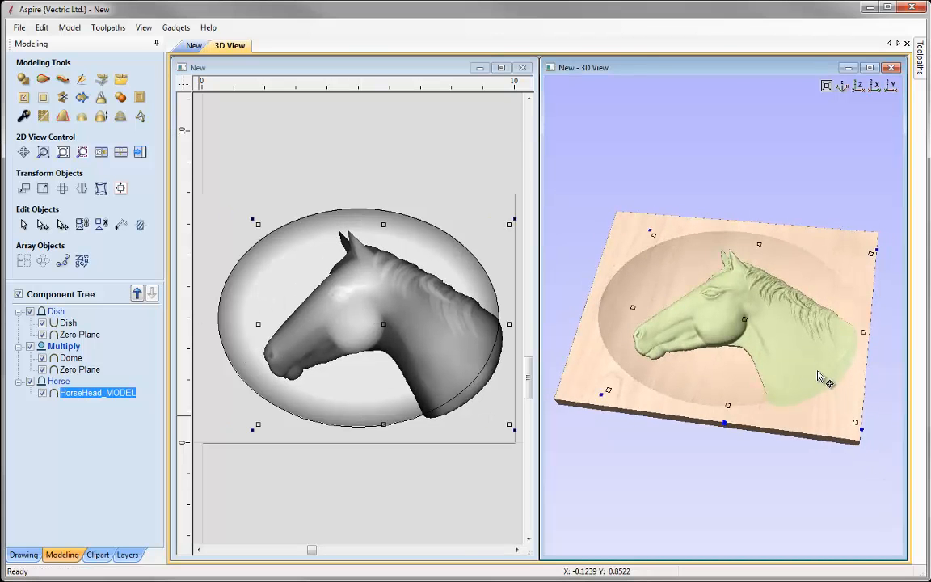
click(710, 503)
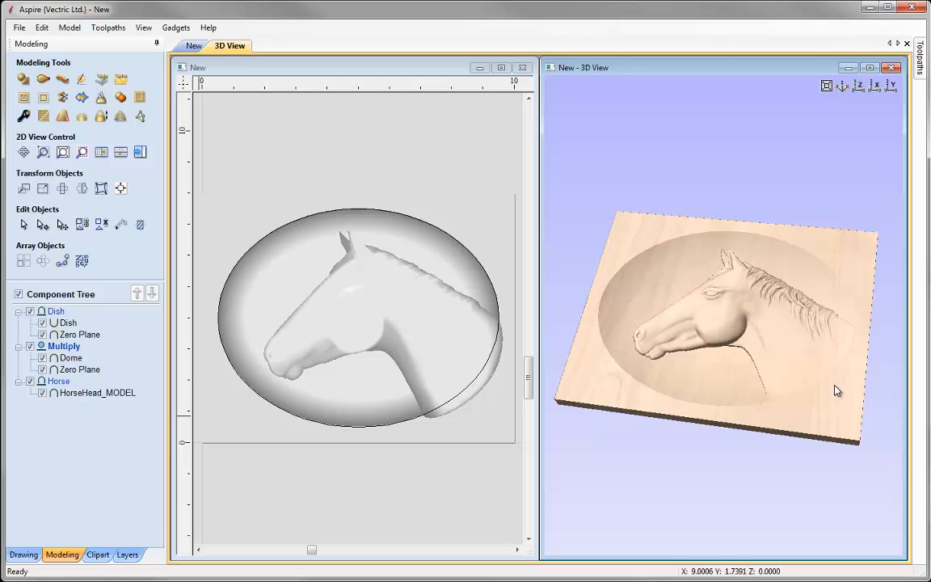
mouse_move(816, 394)
mouse_down()
mouse_move(778, 404)
mouse_move(742, 328)
mouse_move(817, 383)
mouse_up()
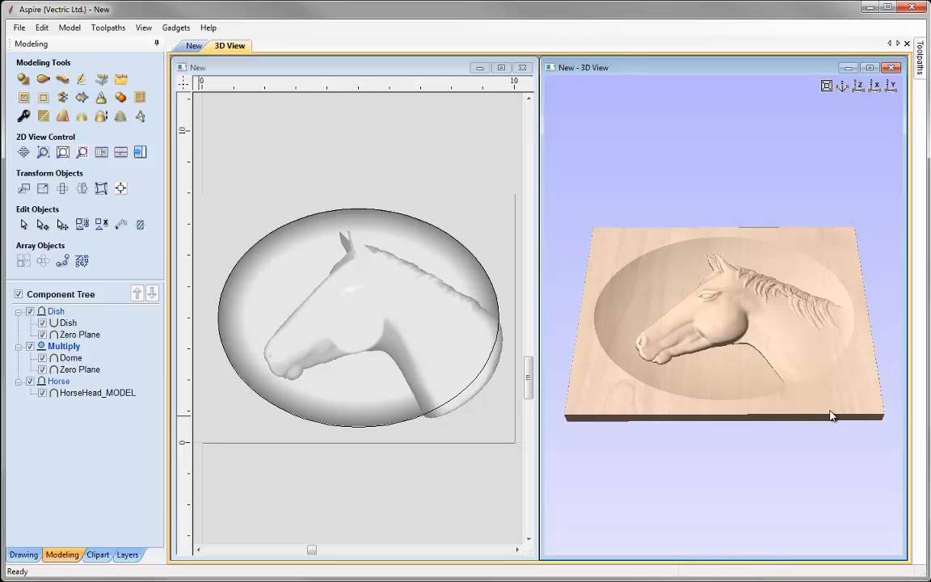
click(347, 308)
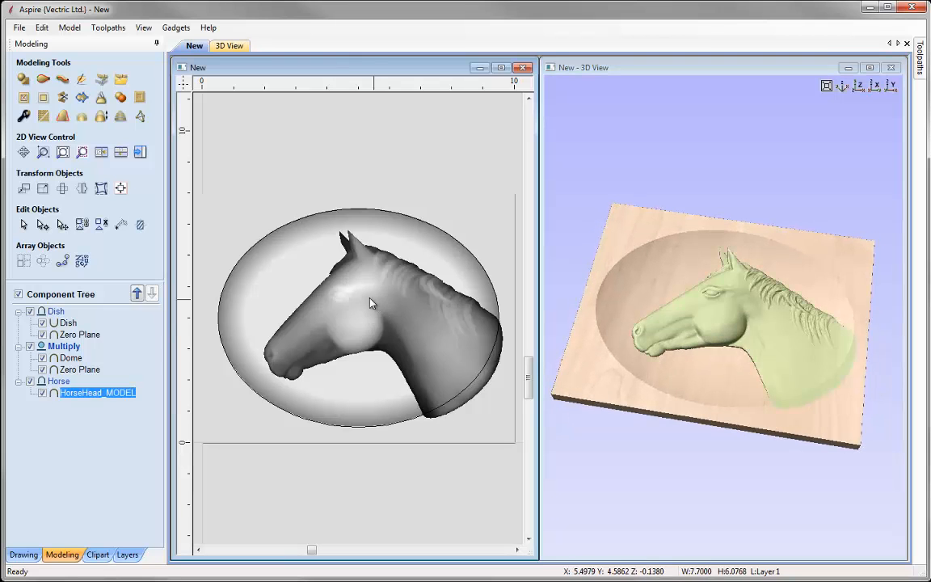
drag(258, 225, 240, 212)
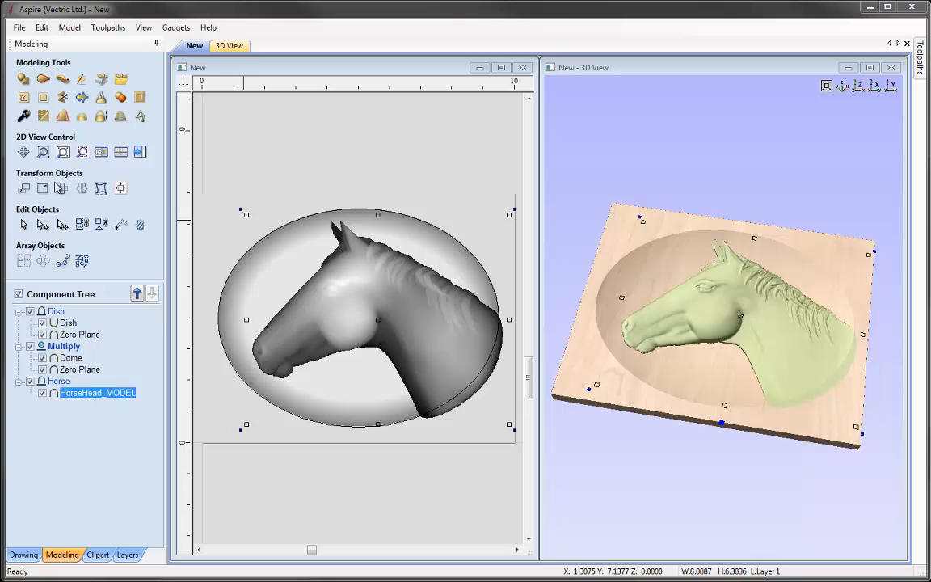
Set HorseHead_MODEL's shape height to 0.43 inches and base height to 0.05 inches, and recheck the overall model height.
click(24, 115)
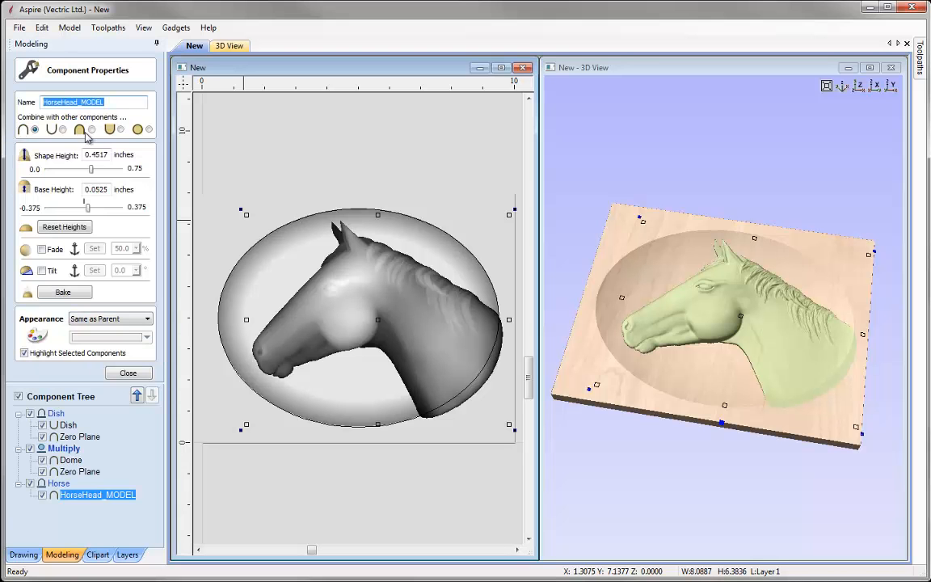
drag(96, 154, 133, 161)
text(3)
key(Return)
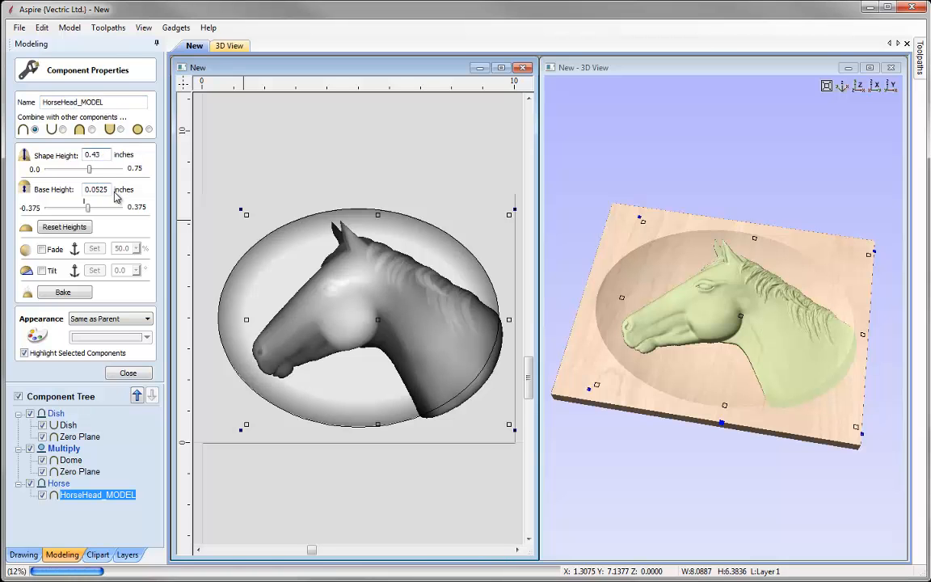
drag(98, 190, 114, 191)
key(Delete)
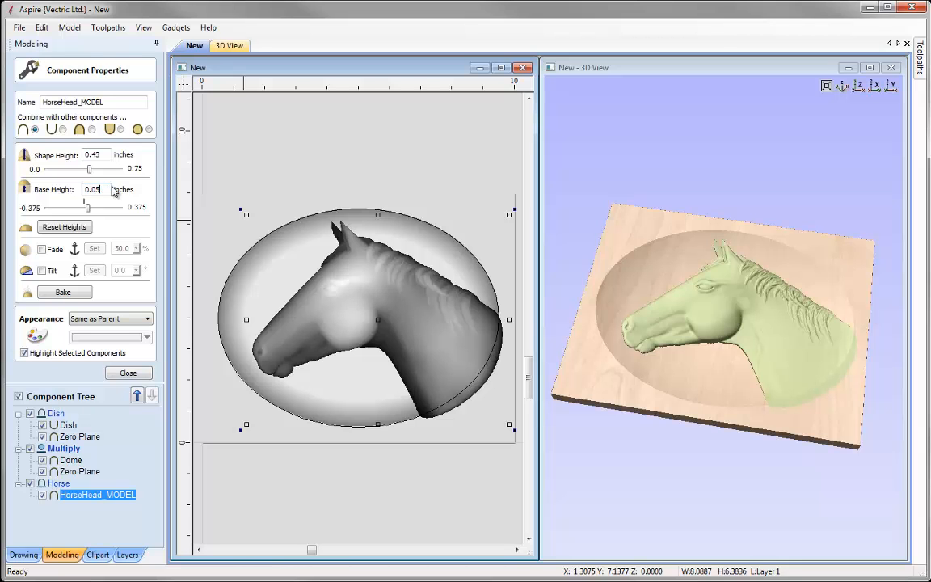
key(Return)
click(127, 372)
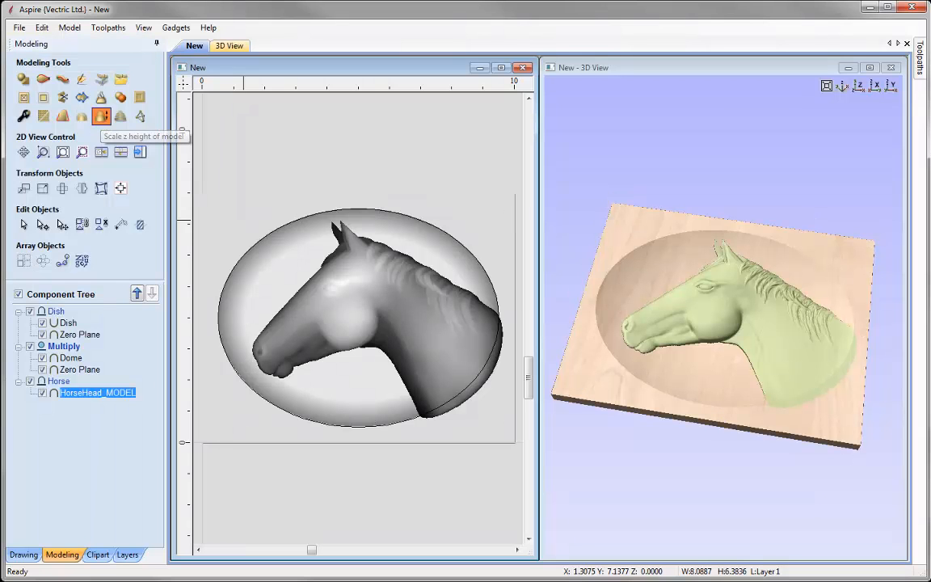
click(101, 116)
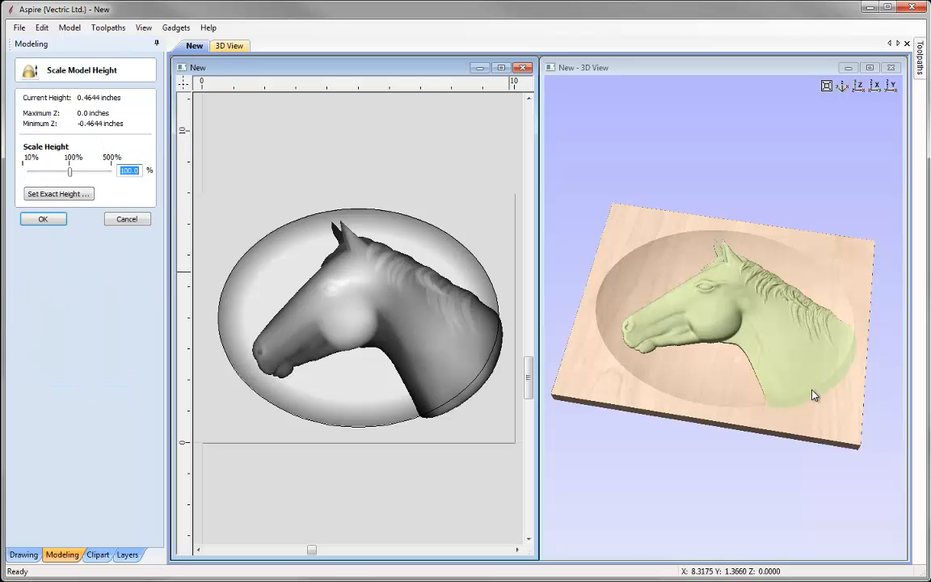
click(57, 224)
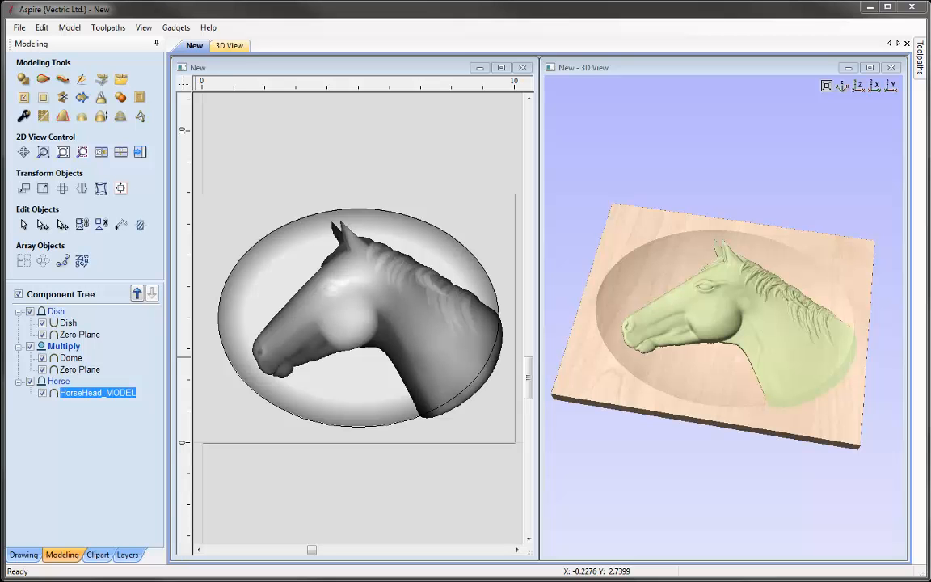
Save the model as Dish_MODEL in the Dish_Files folder.
click(20, 27)
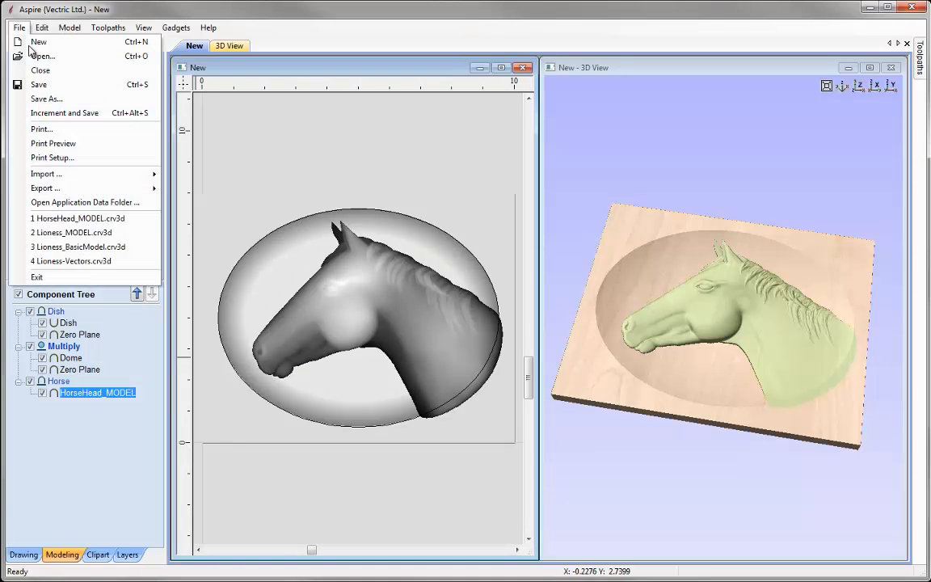
click(58, 100)
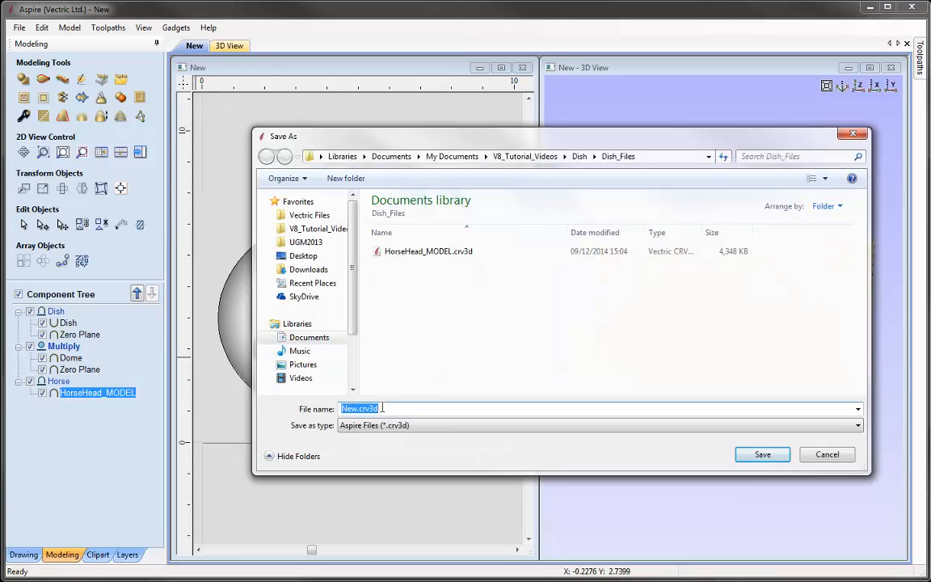
text(Dish)
text(MODEL)
click(755, 457)
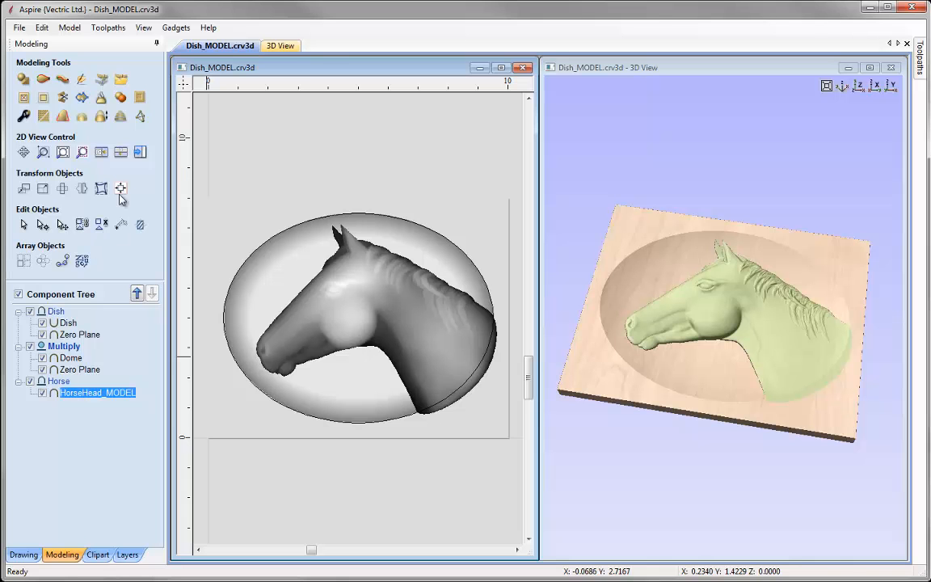
Switch to the toolpath layout and review the material setup's thickness, Z zero, datum and model position, accepting the settings.
click(140, 153)
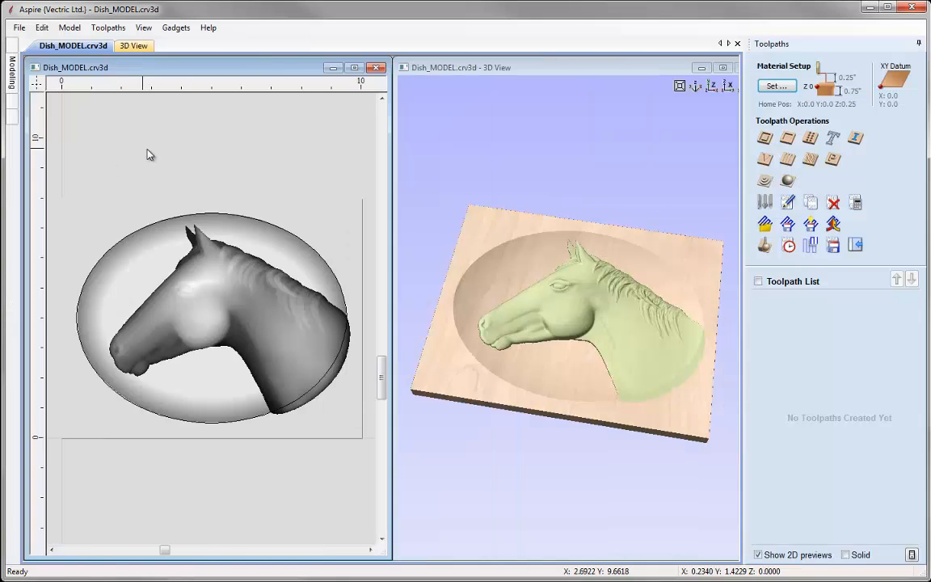
click(776, 86)
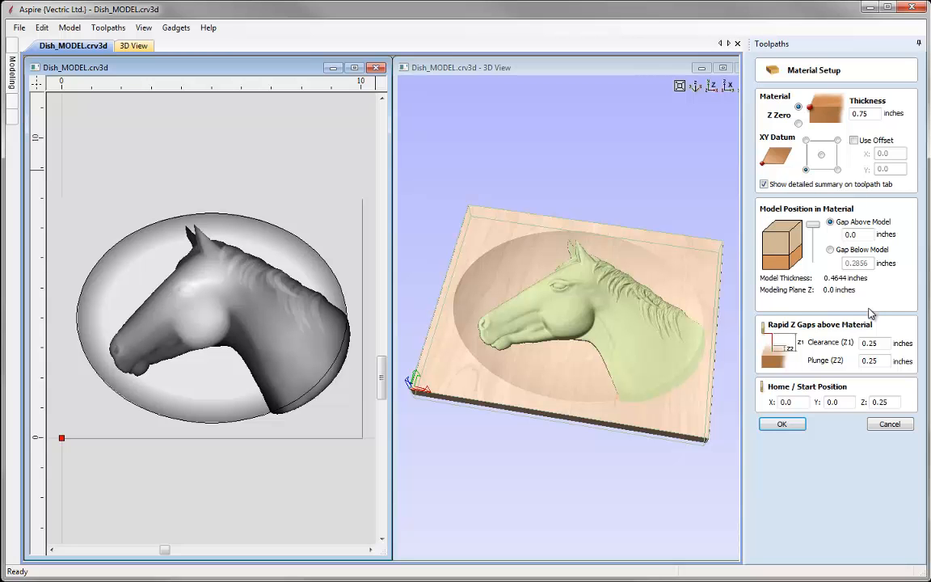
click(782, 423)
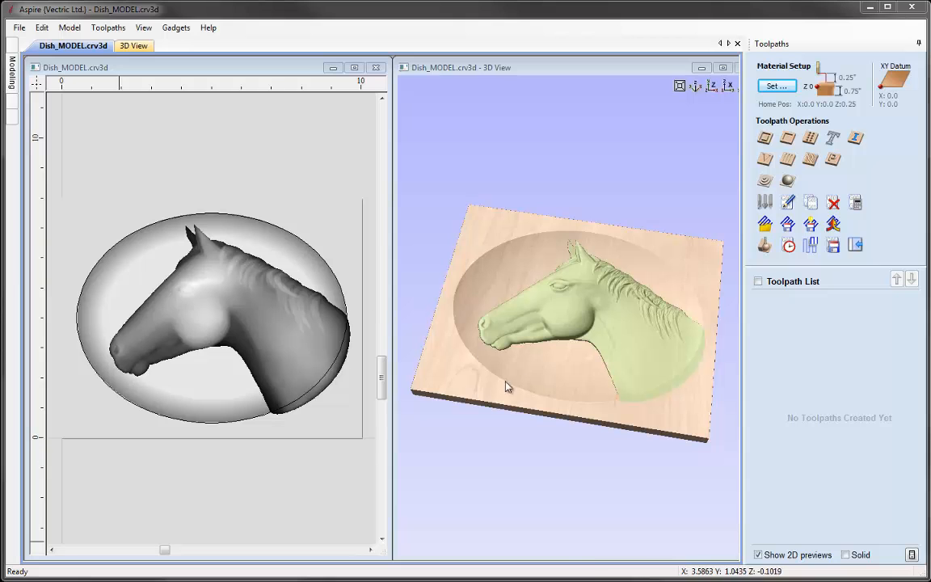
Start a 3D finishing toolpath limited to the oval vector and review the 0.125 inch ball nose tool's cutting parameters, accepting them.
click(327, 266)
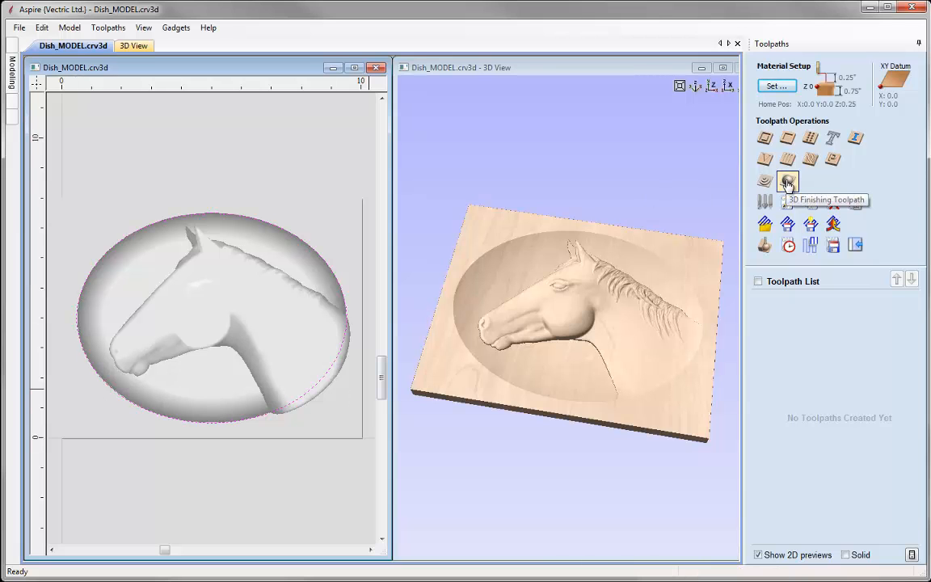
click(788, 182)
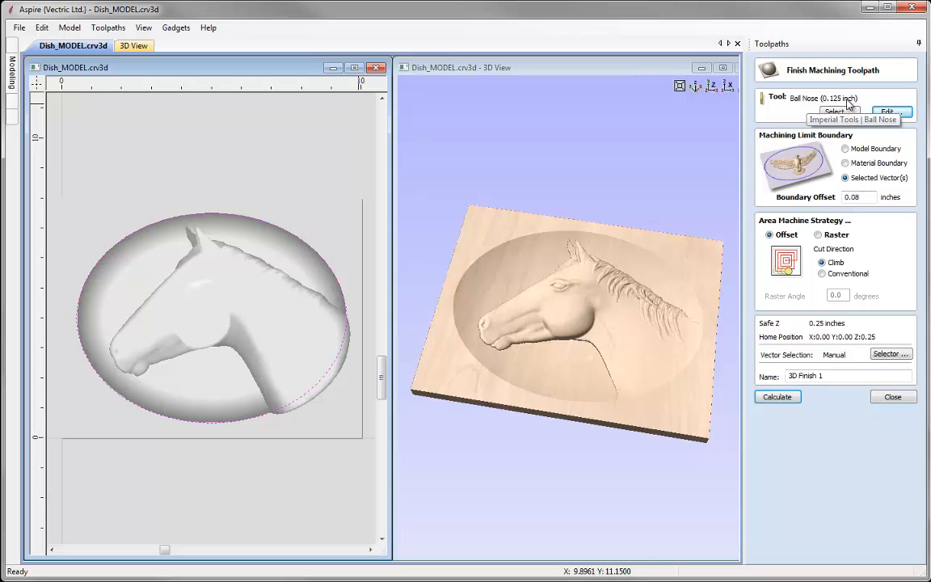
click(889, 111)
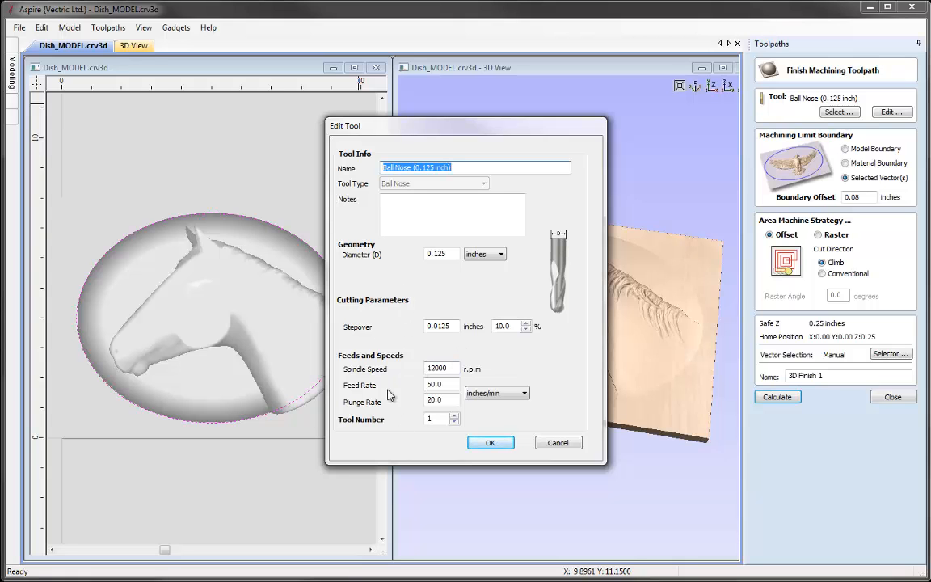
click(492, 444)
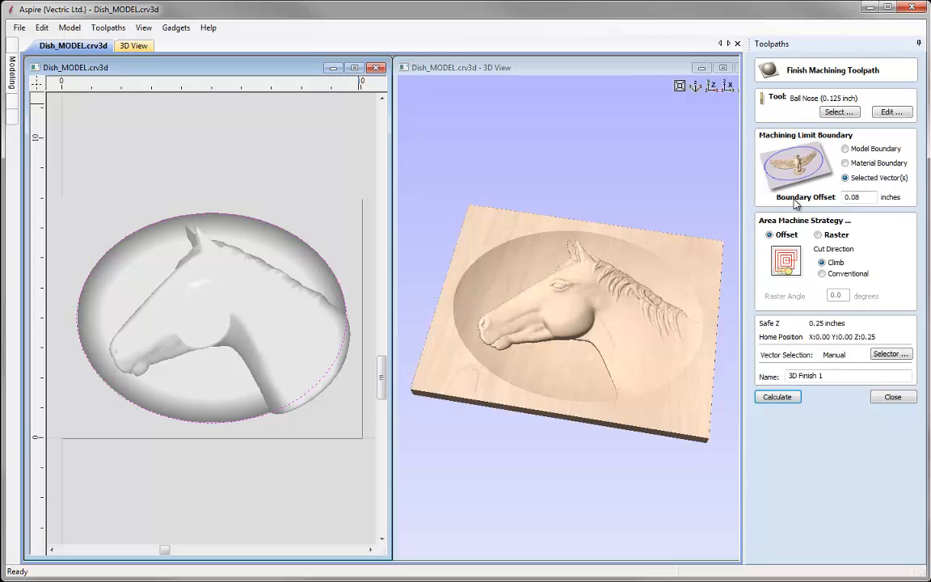
Set the boundary offset to 0.0 inches and the strategy to Raster, name the toolpath 3D Finish, and calculate it.
click(857, 194)
key(BackSpace)
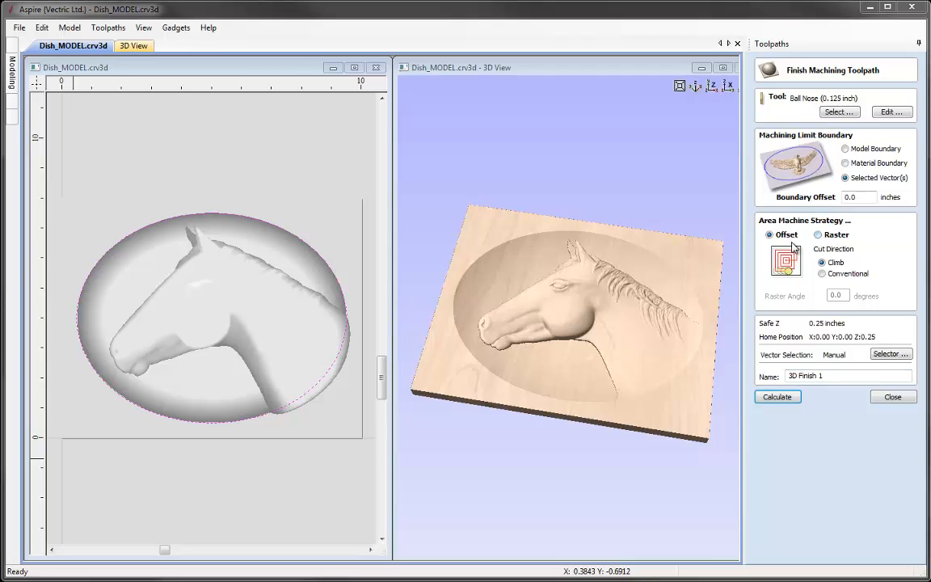
click(818, 234)
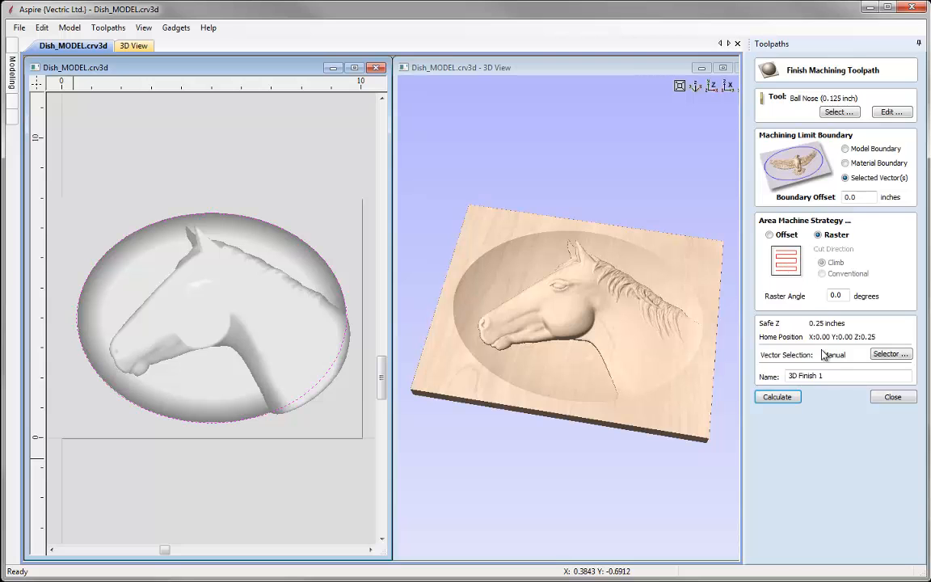
click(838, 372)
click(782, 397)
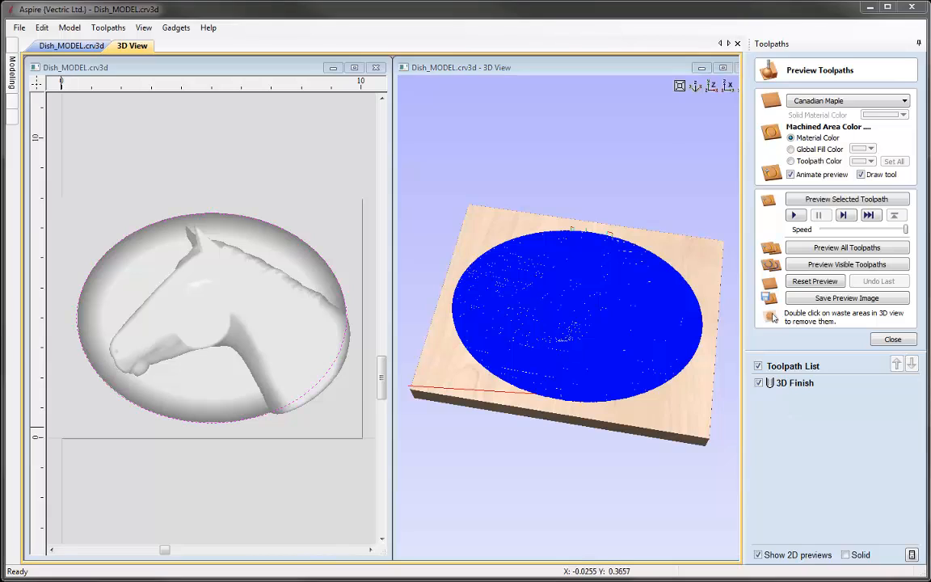
Preview the 3D Finish toolpath in an enlarged 3D view, inspect the simulated carving from different angles, and close the preview.
click(722, 67)
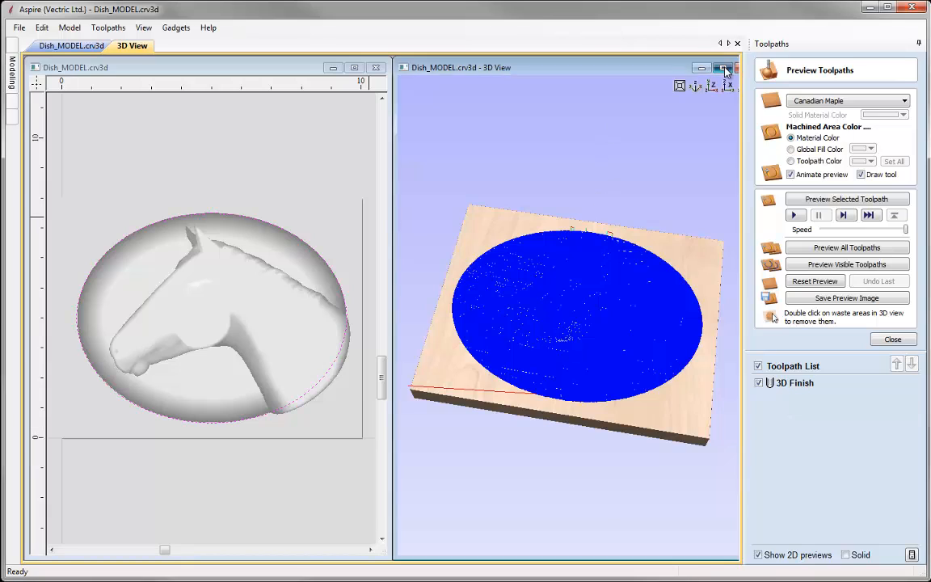
drag(623, 343, 594, 462)
click(859, 201)
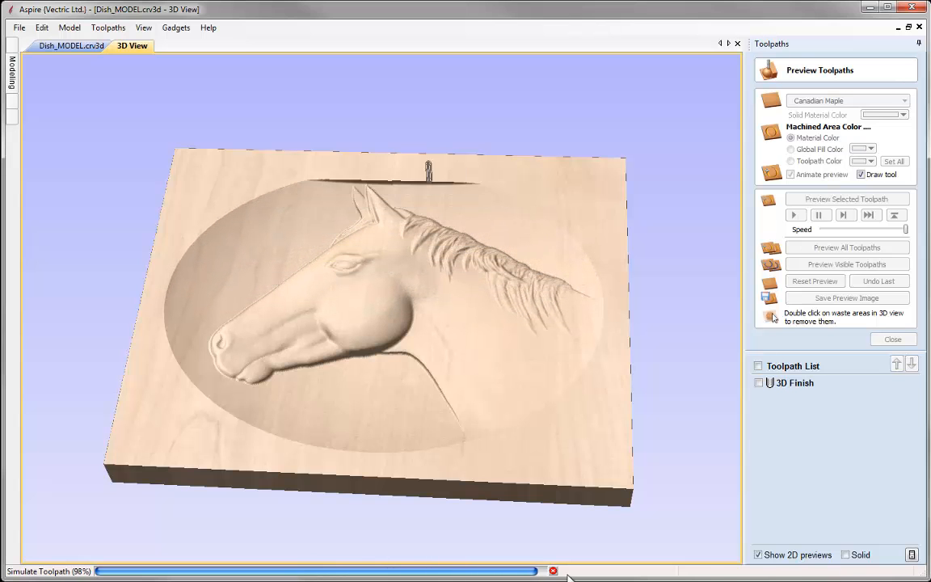
drag(239, 394, 350, 372)
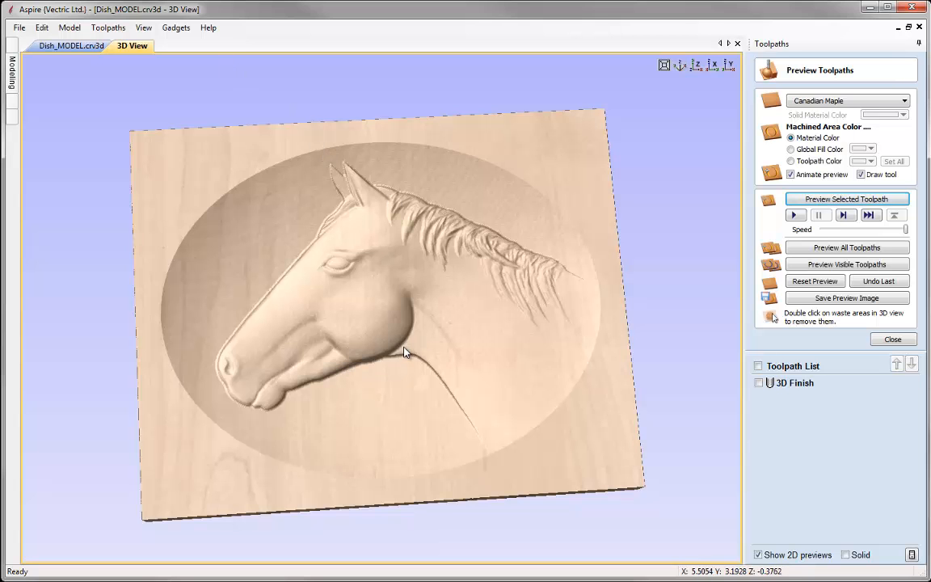
drag(367, 253, 374, 332)
click(892, 339)
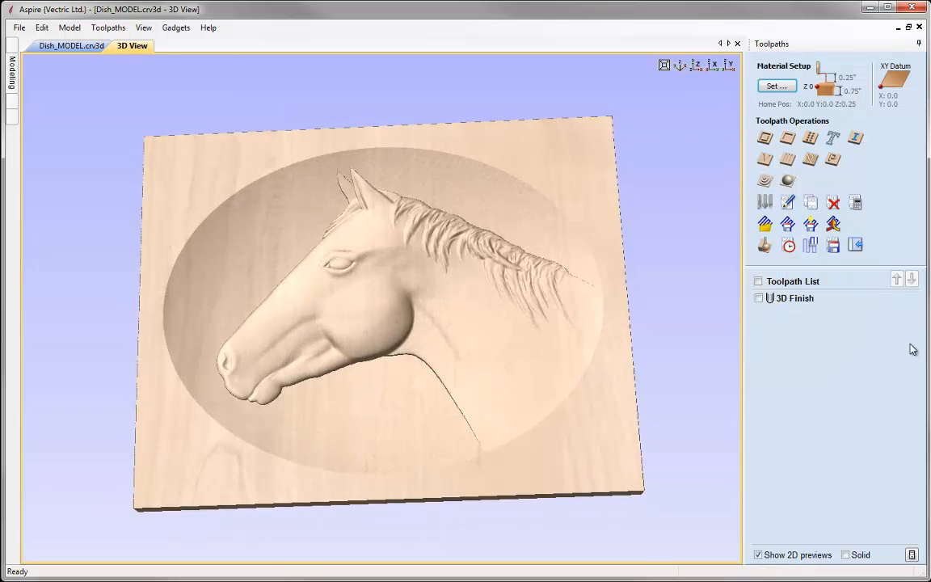
Review the toolpath output options and the available post processors for 3D Finish, leaving without saving a machine file.
click(833, 247)
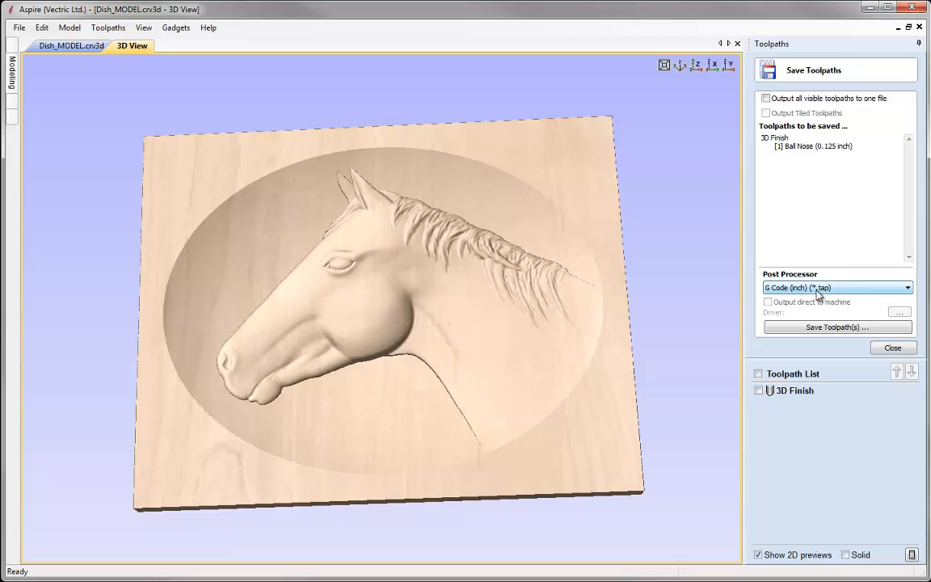
click(854, 294)
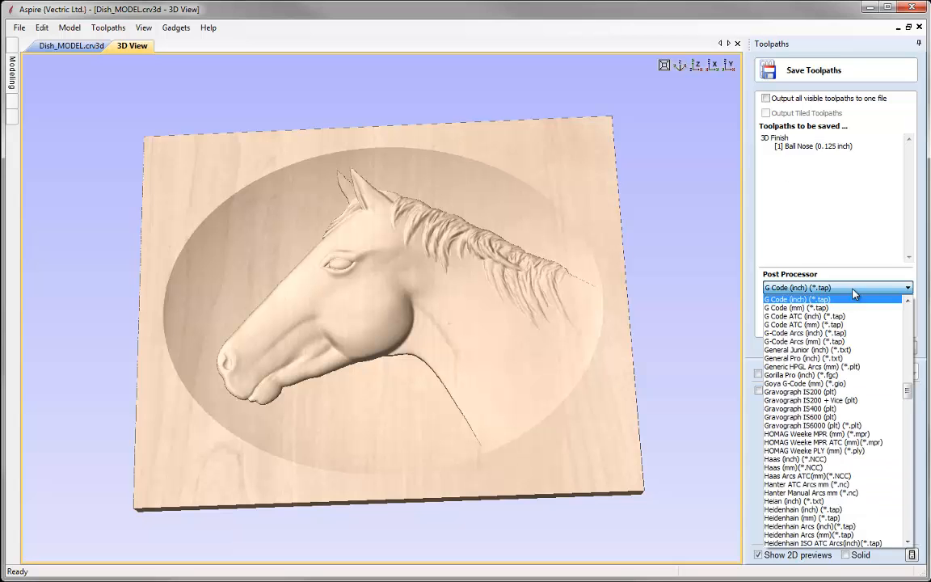
click(854, 294)
click(841, 327)
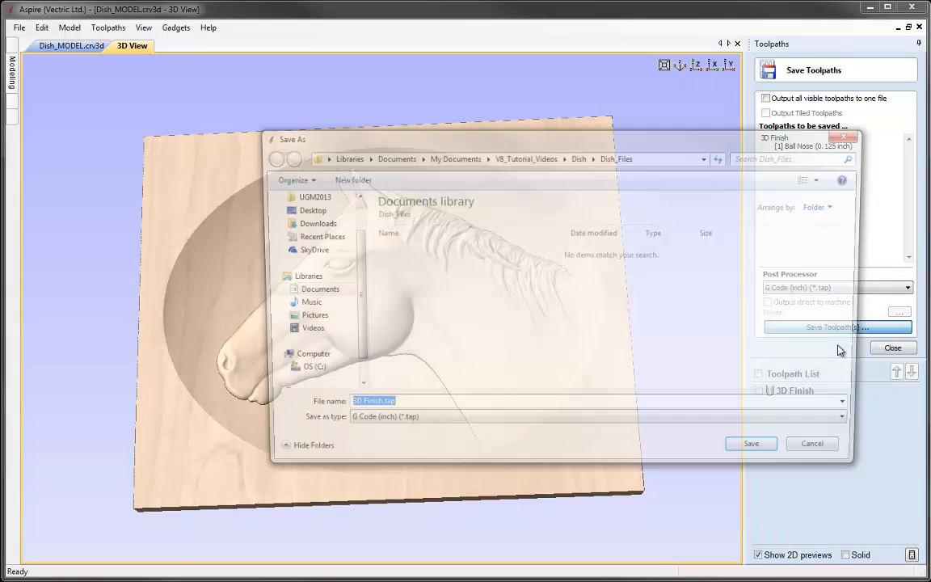
click(826, 454)
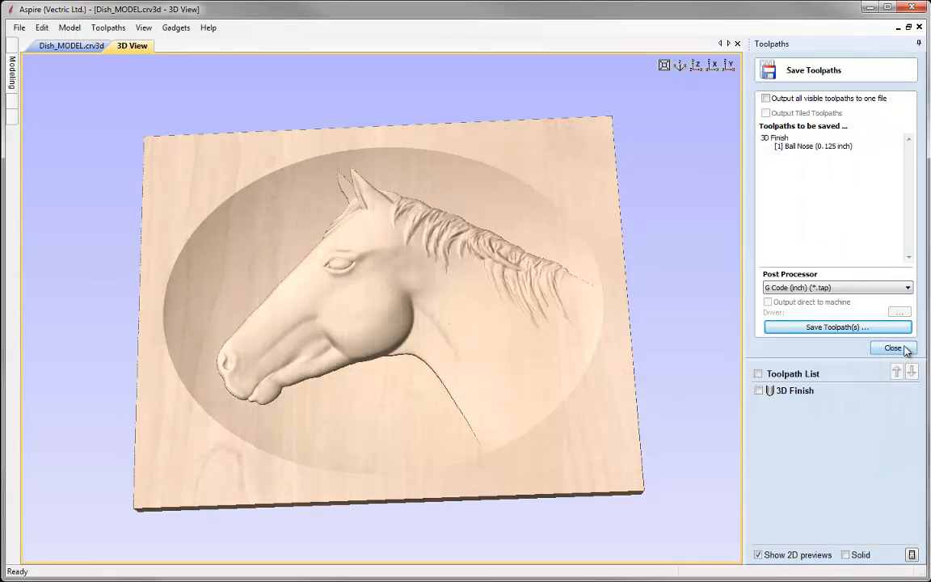
click(892, 348)
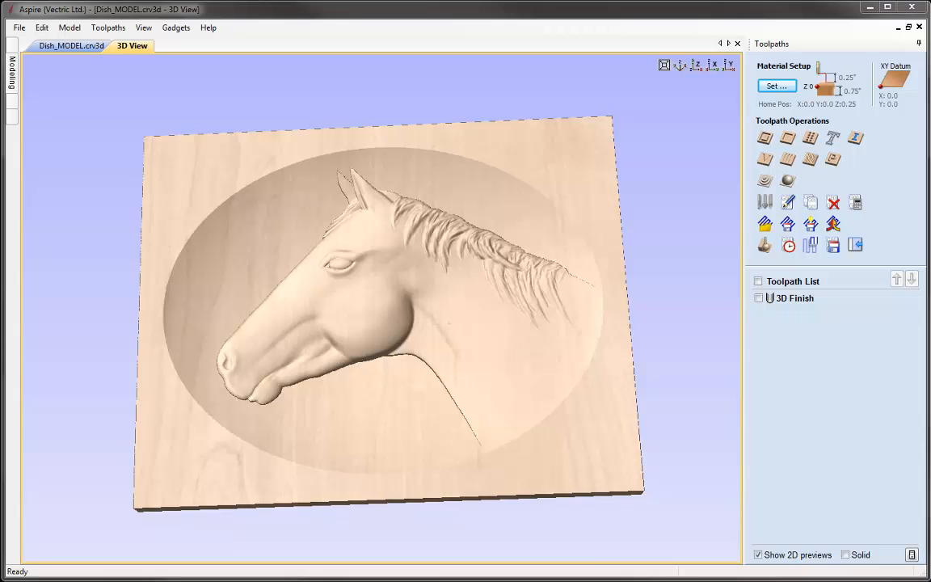
Save a copy of the project as Dish_TOOLPATH in the Dish_Files folder.
click(18, 28)
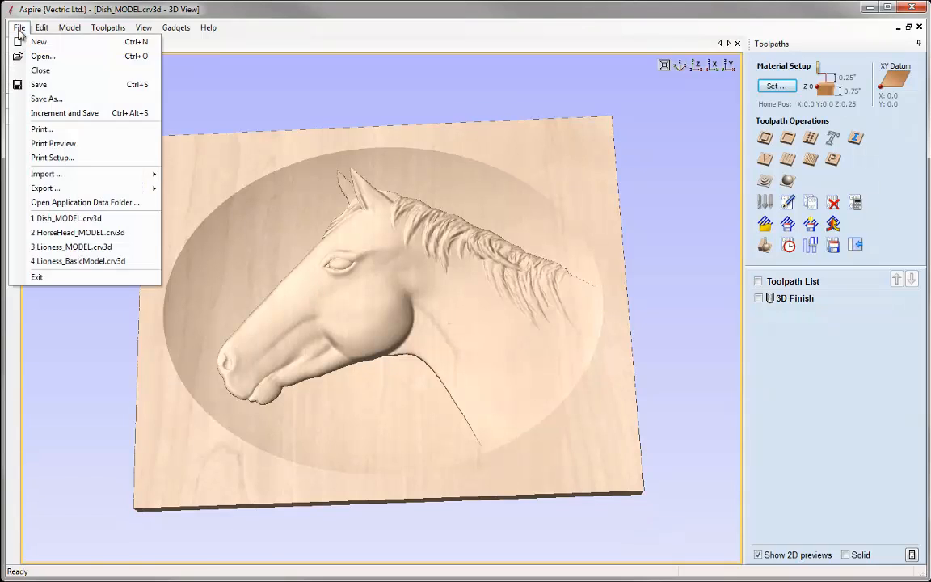
click(52, 99)
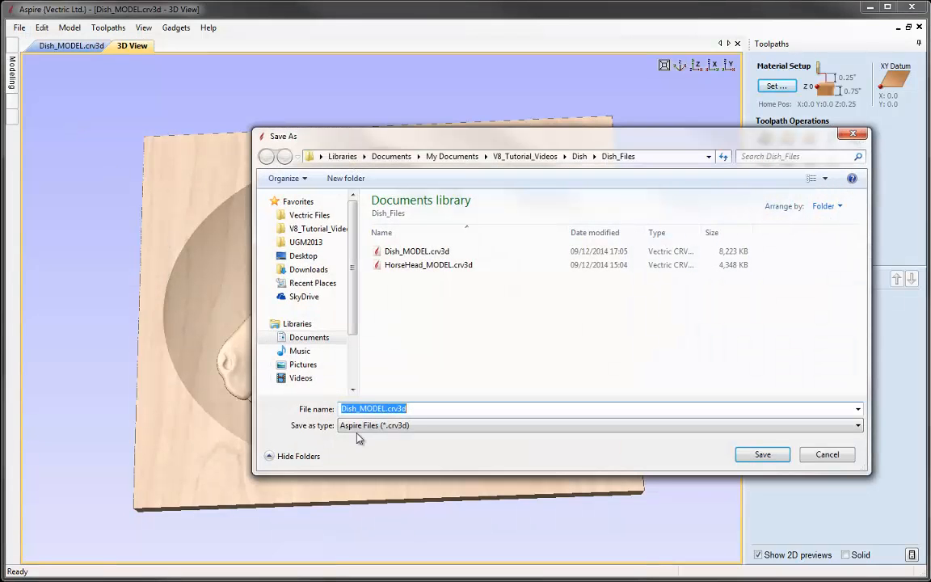
drag(359, 408, 382, 408)
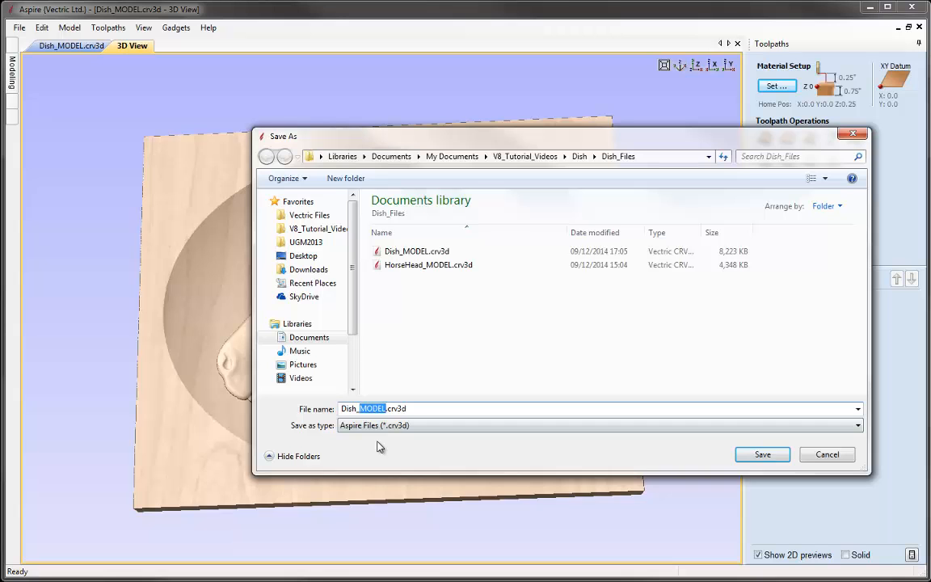
text(TOOLPATH)
click(772, 457)
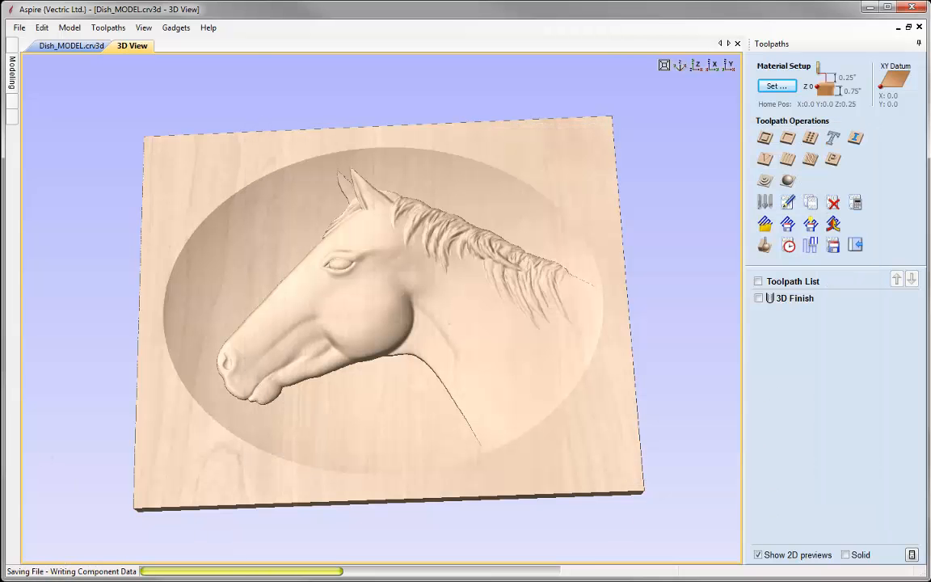